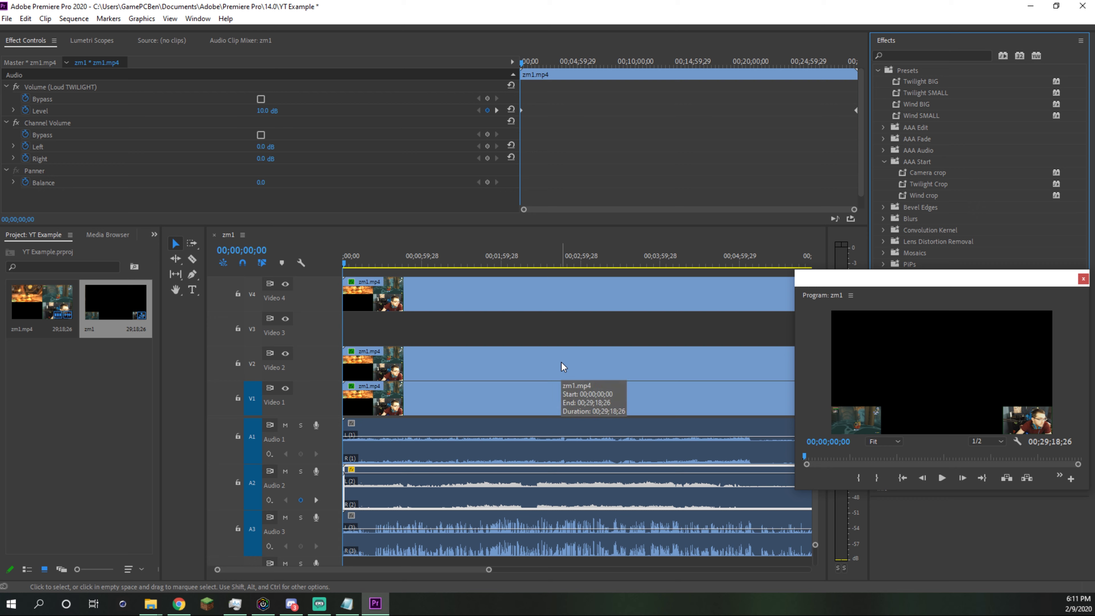
# Step: Apply the Wind BIG preset to the Video 1 clip and the Twilight SMALL and Twilight Crop presets to the Video 2 clip
pyautogui.click(561, 362)
pyautogui.click(599, 395)
pyautogui.moveTo(939, 93); pyautogui.dragTo(604, 397)
pyautogui.moveTo(929, 184); pyautogui.dragTo(599, 367)
pyautogui.click(597, 426)
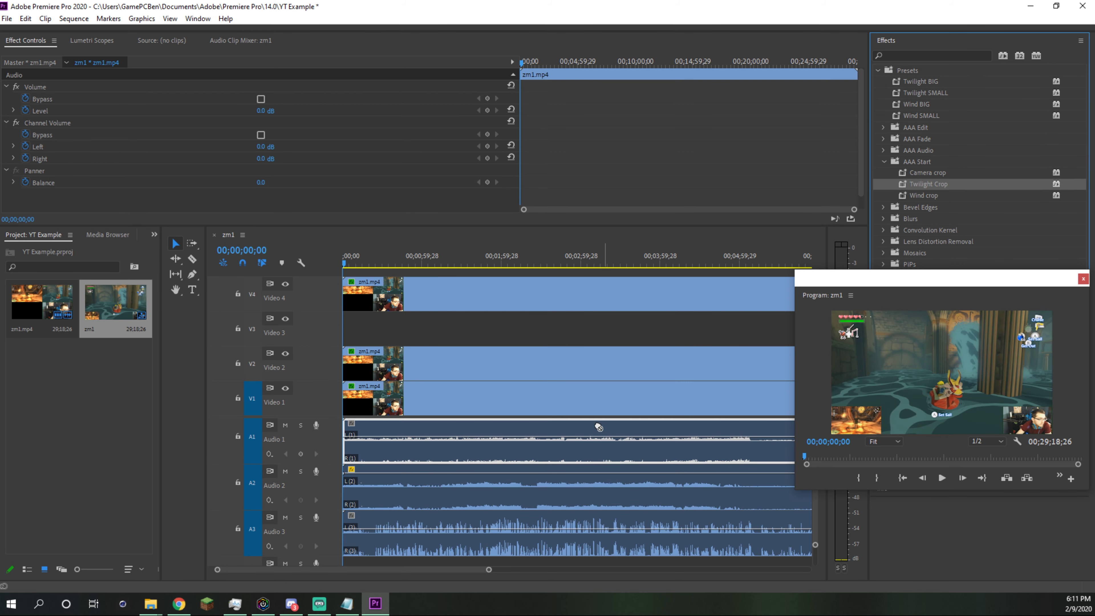
pyautogui.click(599, 479)
pyautogui.moveTo(917, 162); pyautogui.dragTo(698, 350)
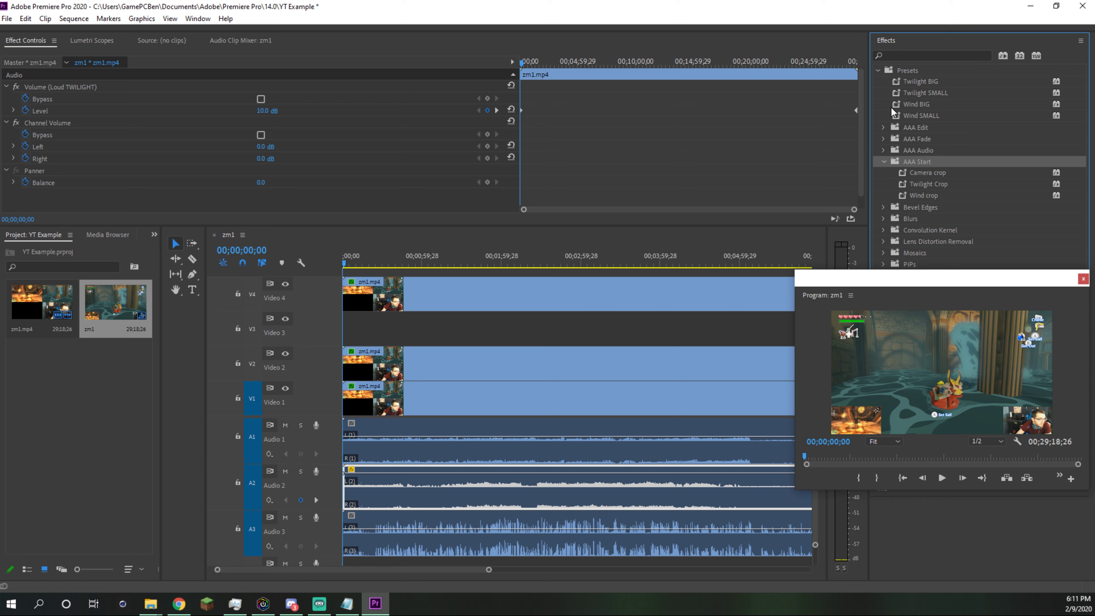
# Step: Move the floating Program monitor aside so it no longer covers the timeline, and clear the clip selection
pyautogui.click(517, 370)
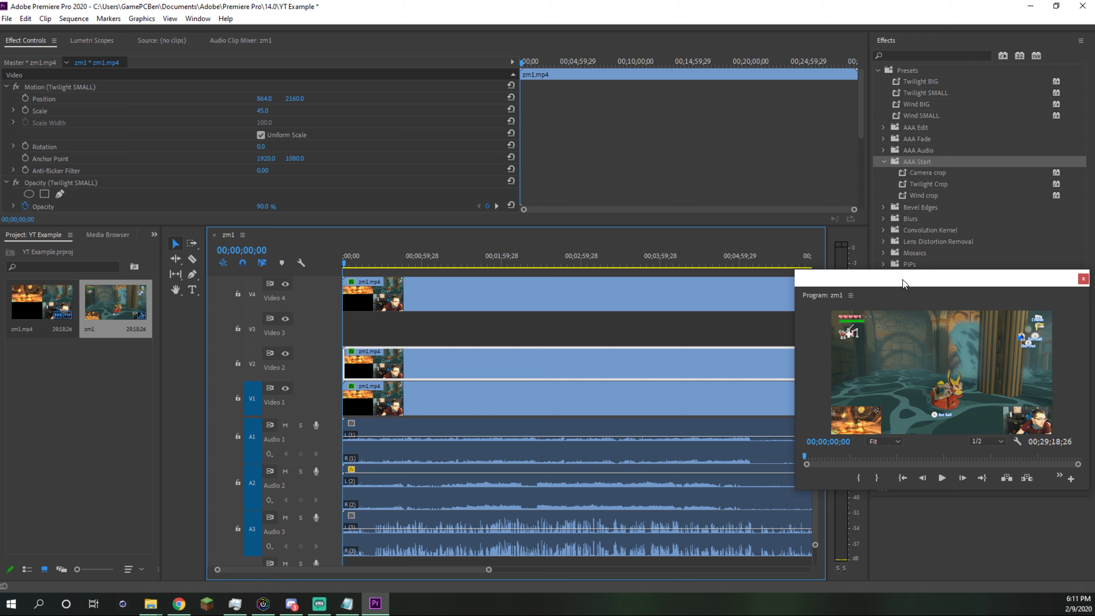
pyautogui.moveTo(903, 280); pyautogui.dragTo(922, 317)
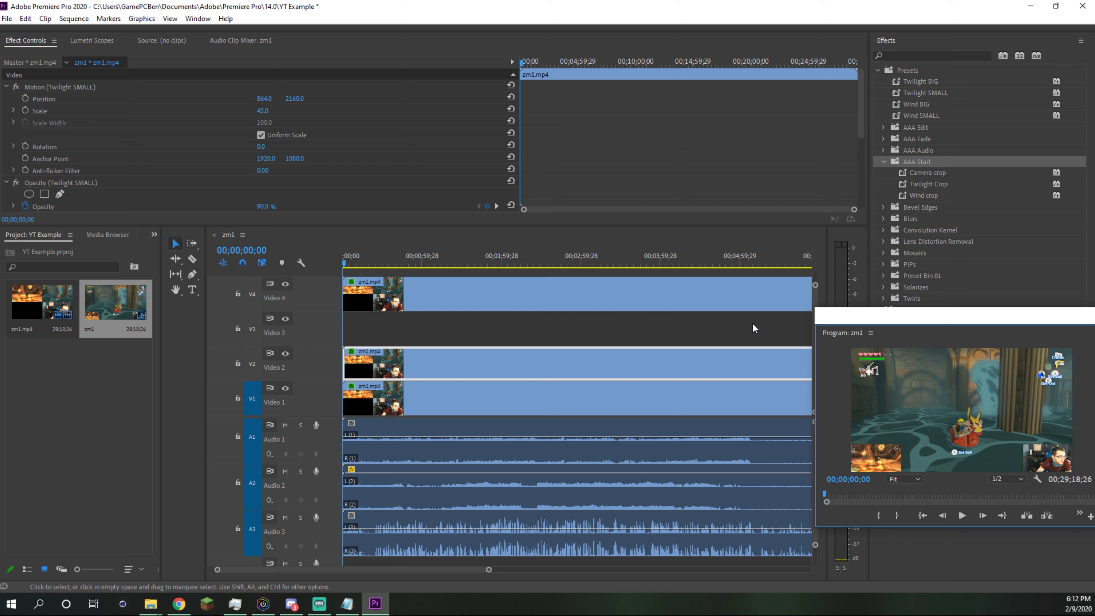
pyautogui.click(633, 332)
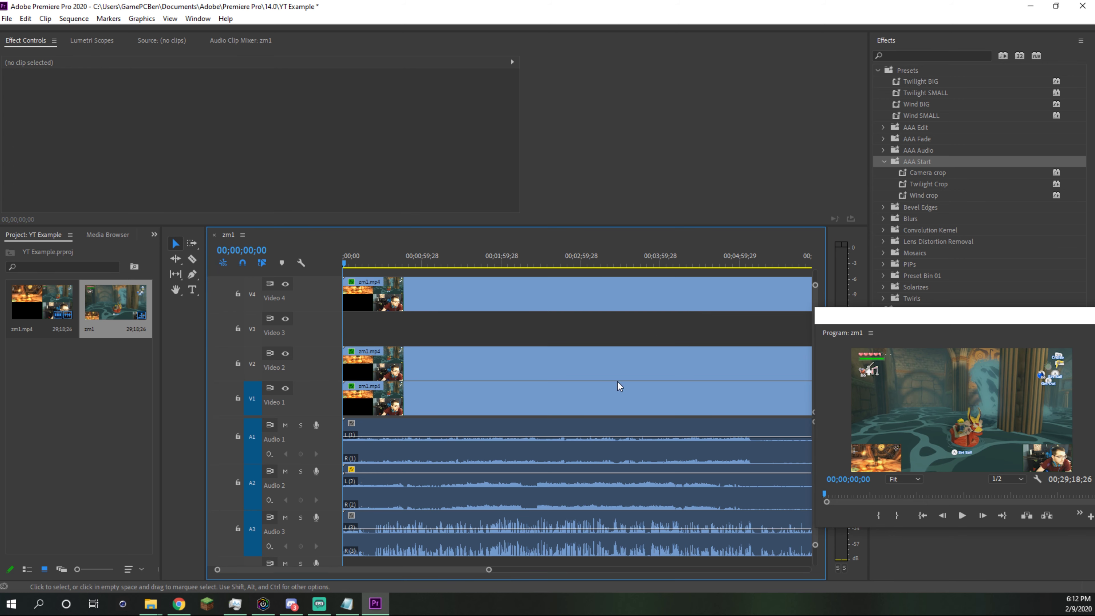
pyautogui.moveTo(854, 313); pyautogui.dragTo(867, 314)
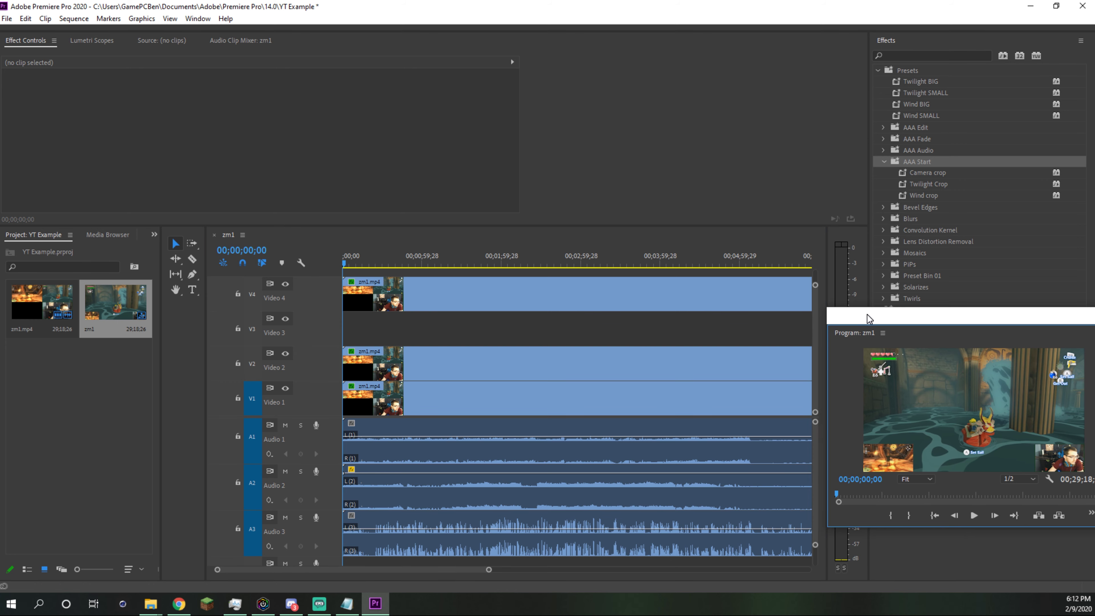
# Step: Review the workspace options for saving changes to the current layout or saving it as a new workspace
pyautogui.click(203, 18)
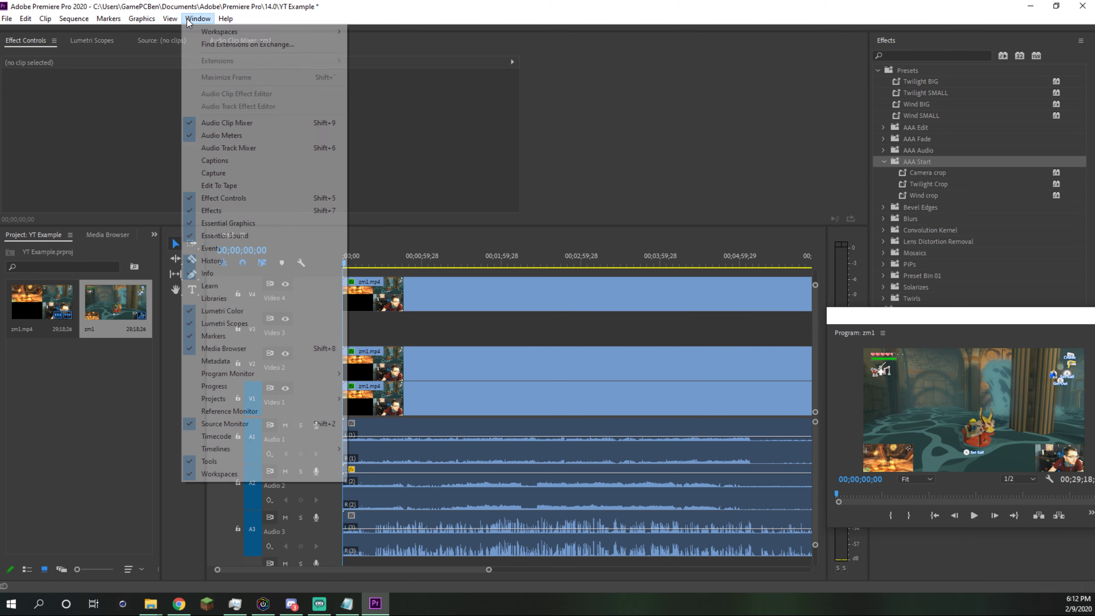
pyautogui.click(536, 339)
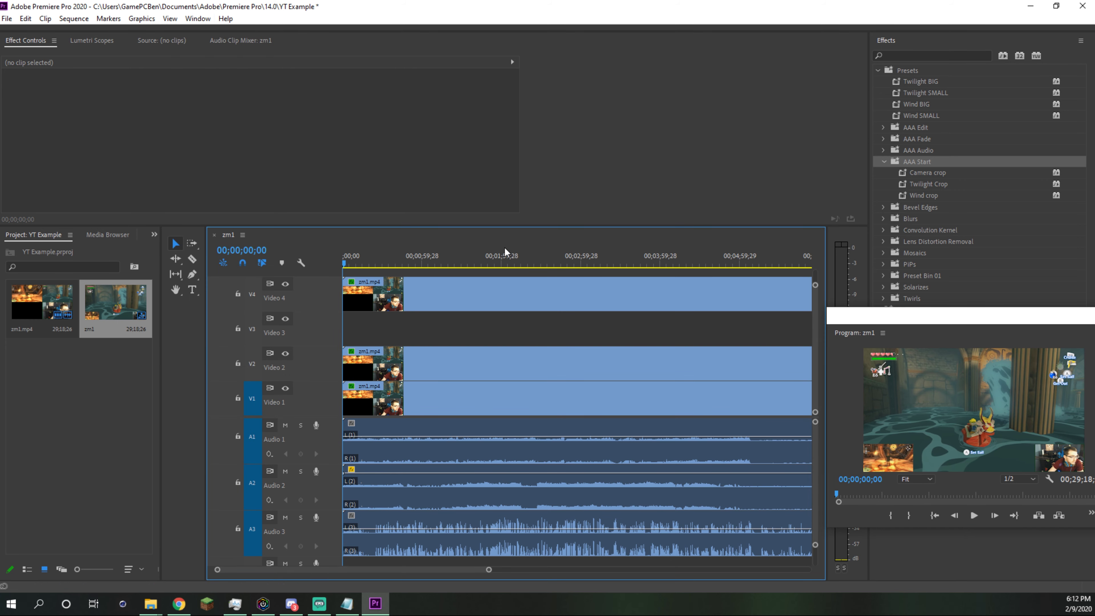
pyautogui.click(196, 19)
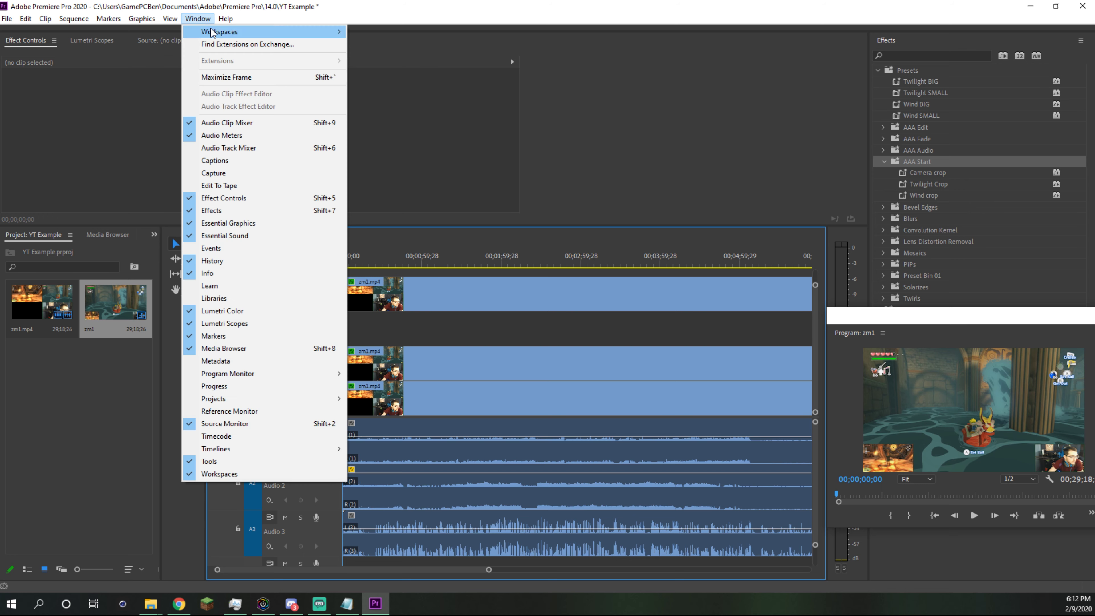
pyautogui.moveTo(213, 34)
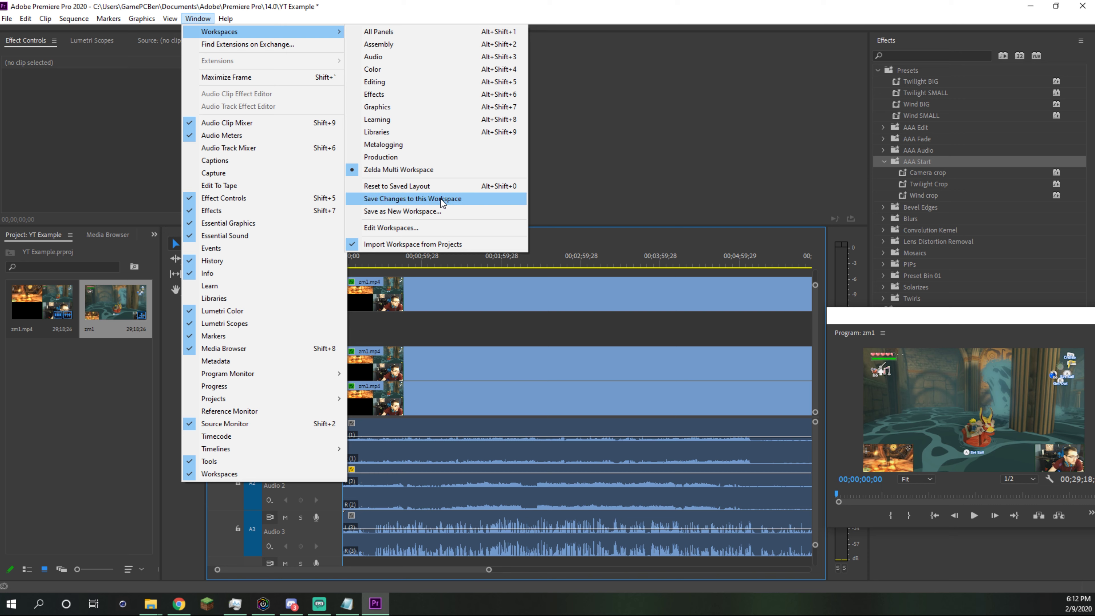
pyautogui.click(568, 323)
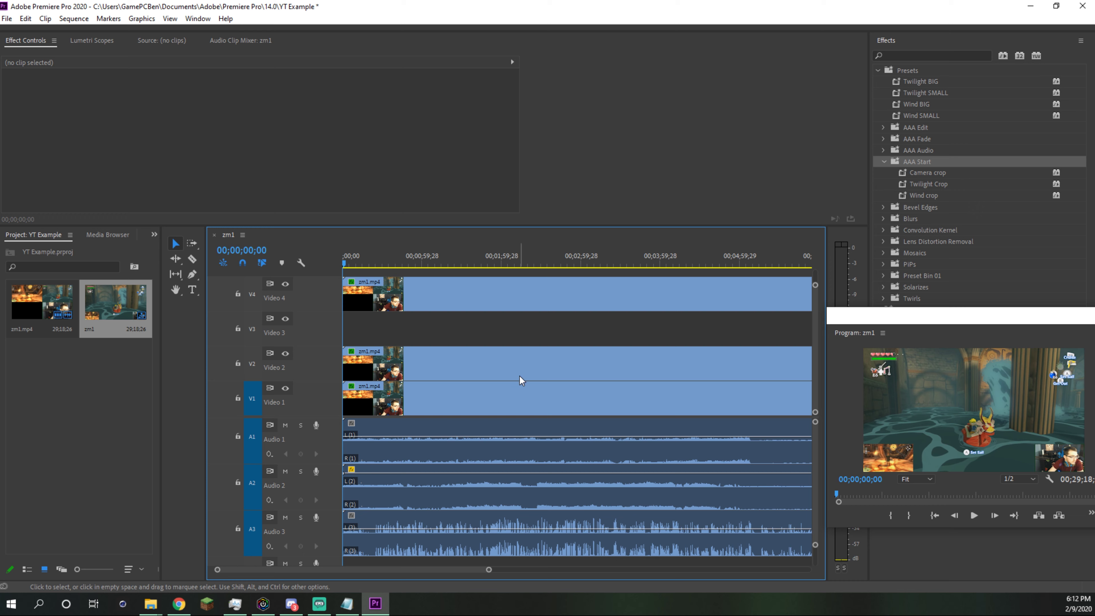
# Step: Move the Video 1 clip up to Video 3, applying Twilight BIG to the Video 2 clip and Wind SMALL to the Video 3 clip
pyautogui.moveTo(542, 394); pyautogui.dragTo(543, 333)
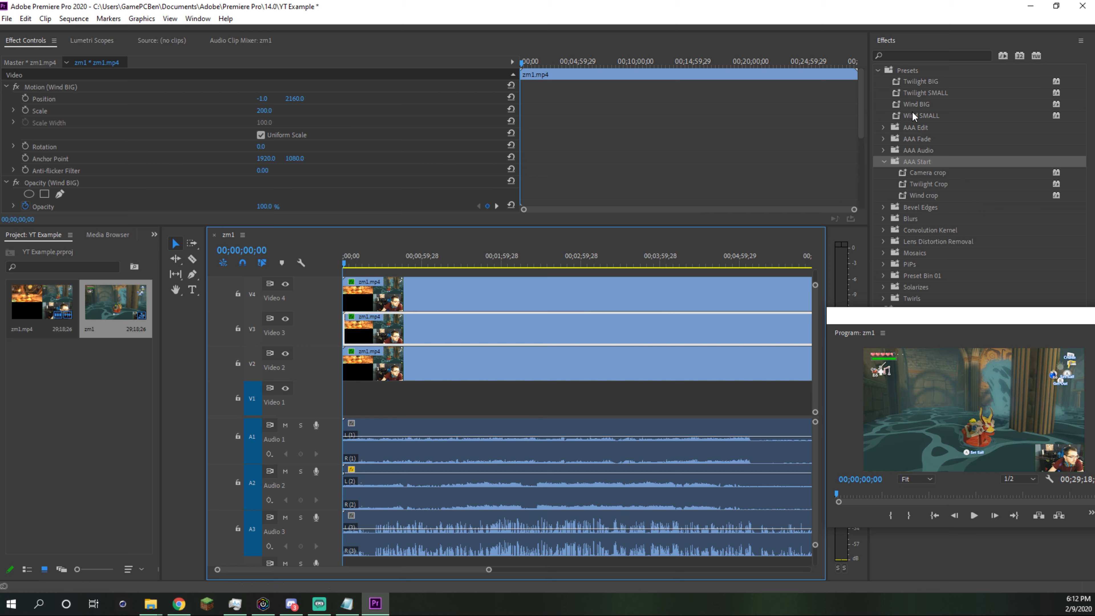
pyautogui.moveTo(916, 93); pyautogui.dragTo(580, 357)
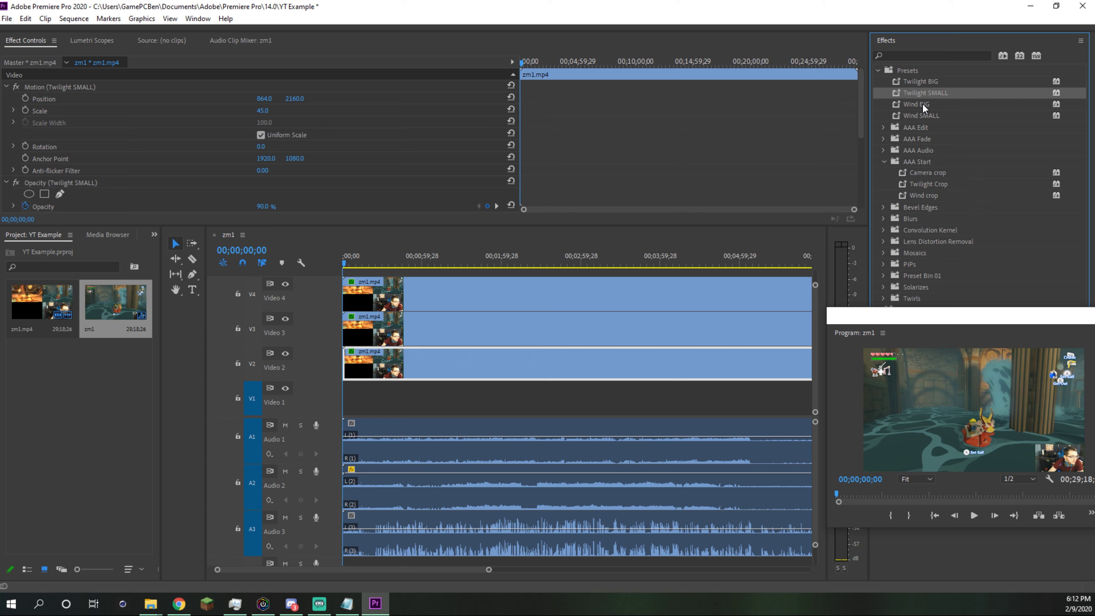
pyautogui.moveTo(921, 81); pyautogui.dragTo(592, 362)
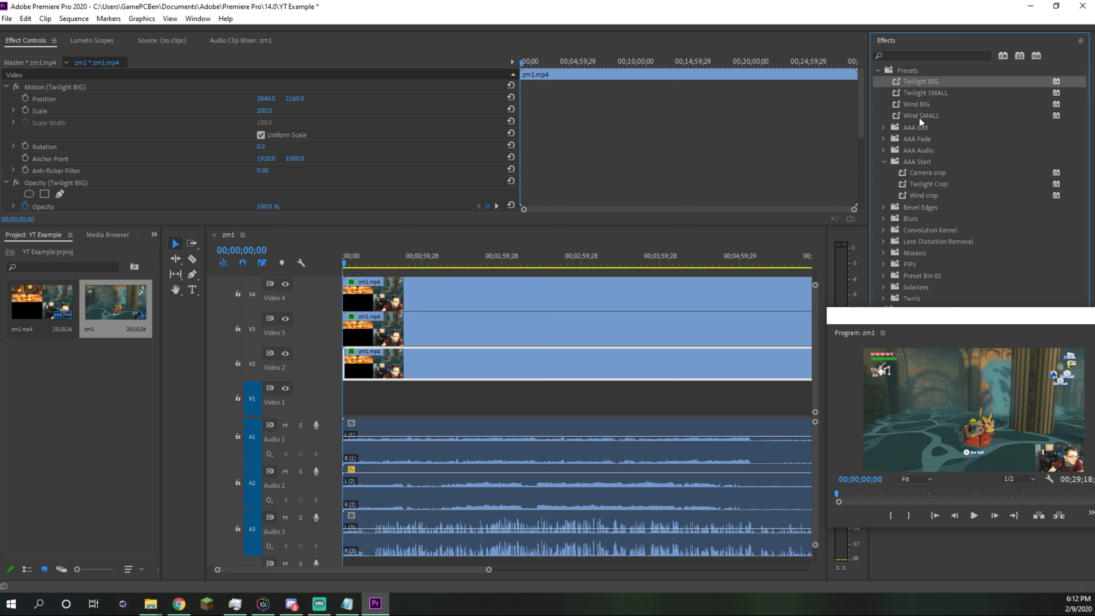
pyautogui.moveTo(920, 116); pyautogui.dragTo(591, 330)
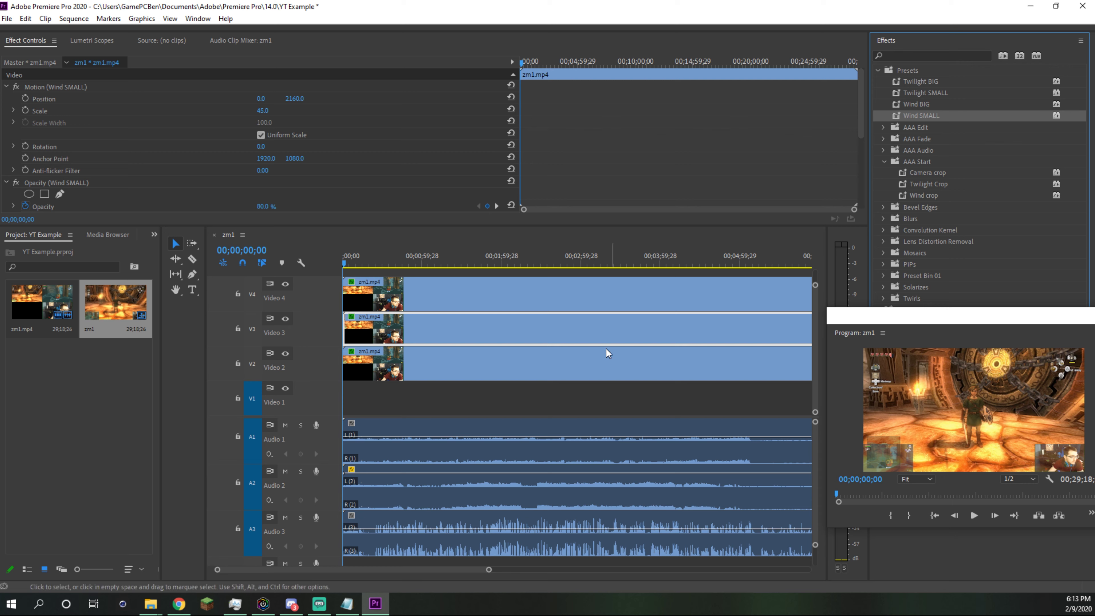
# Step: Move the Video 3 clip back to Video 1, applying Wind BIG to it and Twilight SMALL to the Video 2 clip
pyautogui.moveTo(576, 340); pyautogui.dragTo(570, 408)
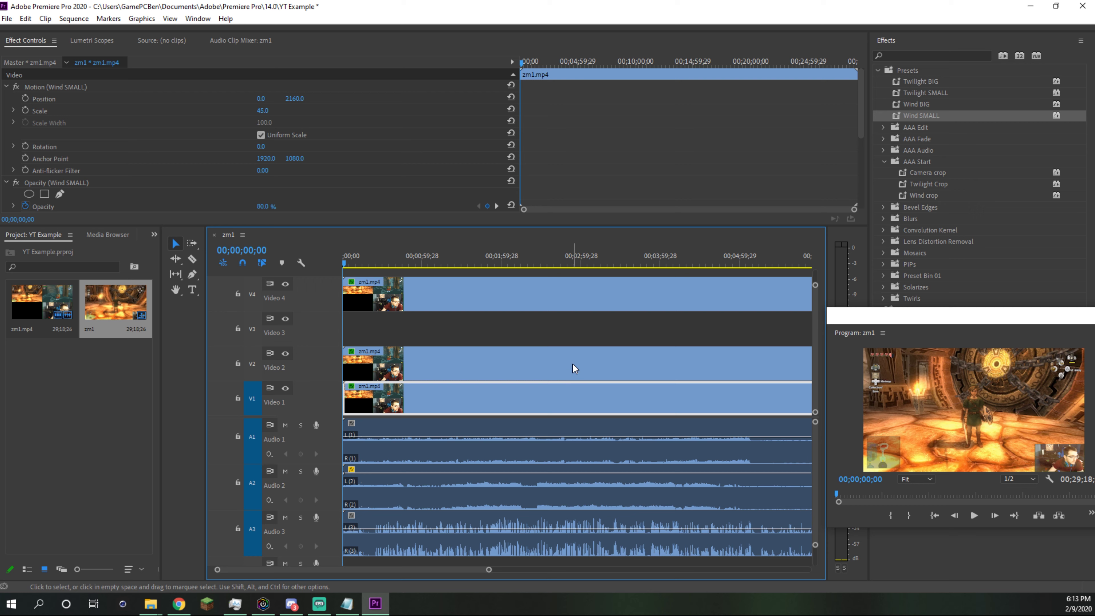
pyautogui.moveTo(925, 92); pyautogui.dragTo(699, 308)
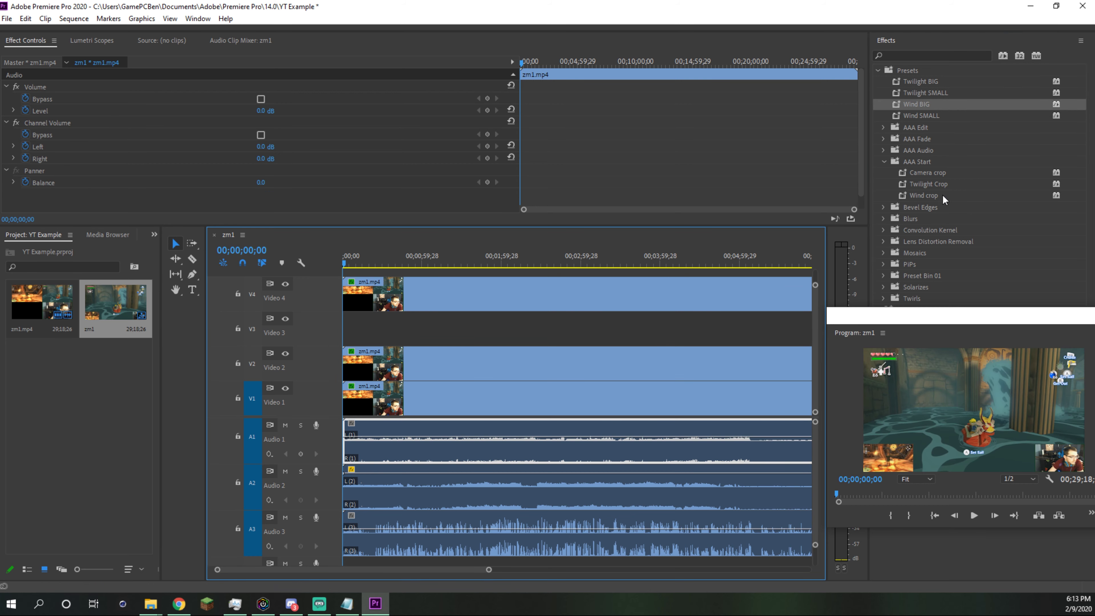
pyautogui.click(572, 473)
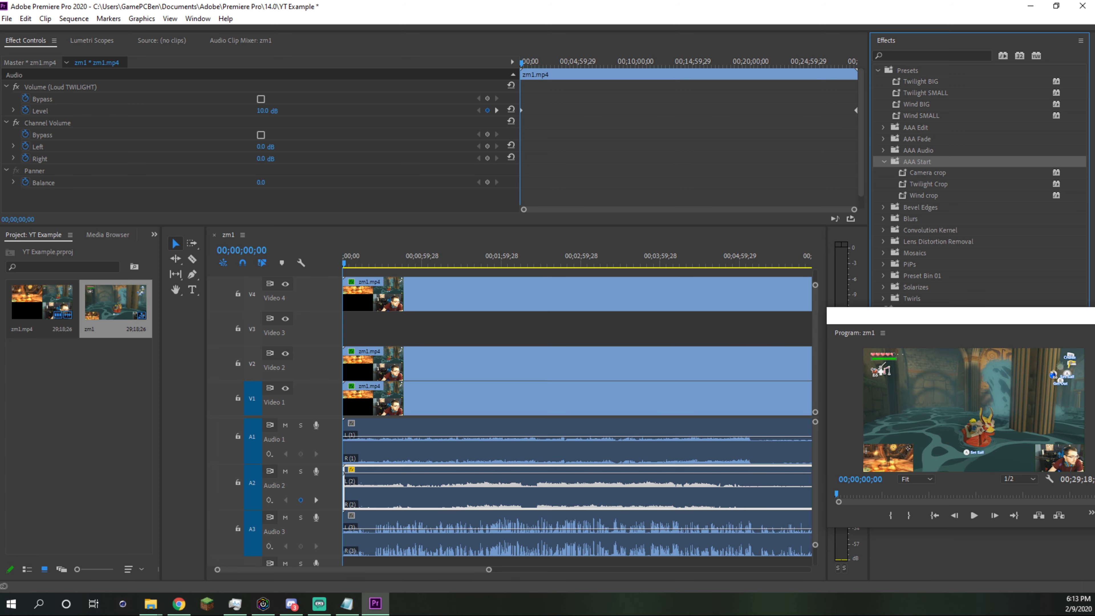
# Step: Switch to iCUE and open the list of actions for the K68 RGB keyboard
pyautogui.hotkey('alt', 'Tab')
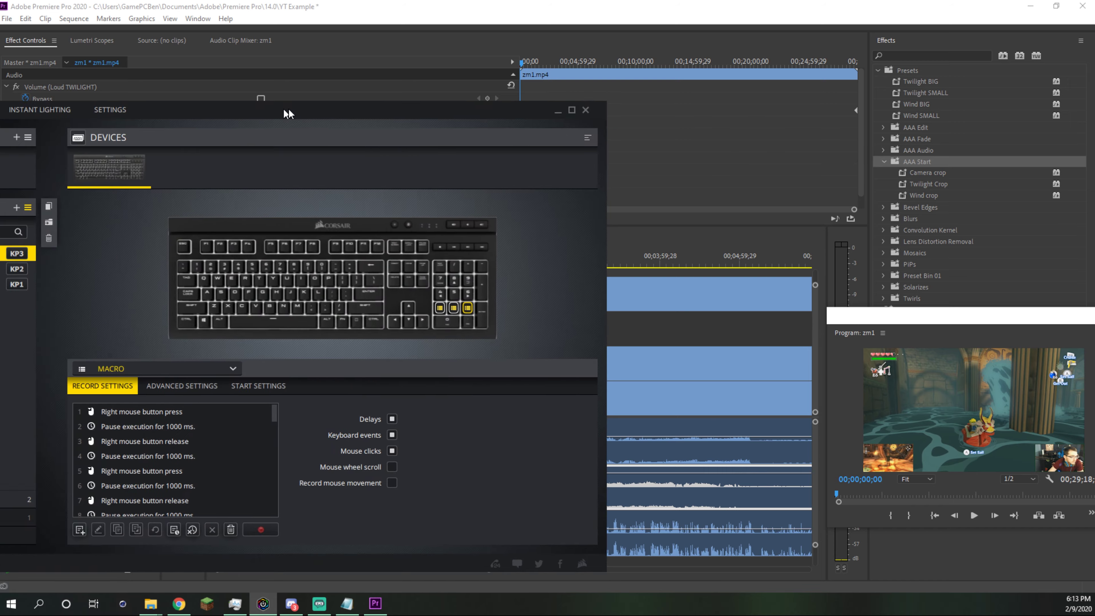
pyautogui.moveTo(288, 113); pyautogui.dragTo(526, 97)
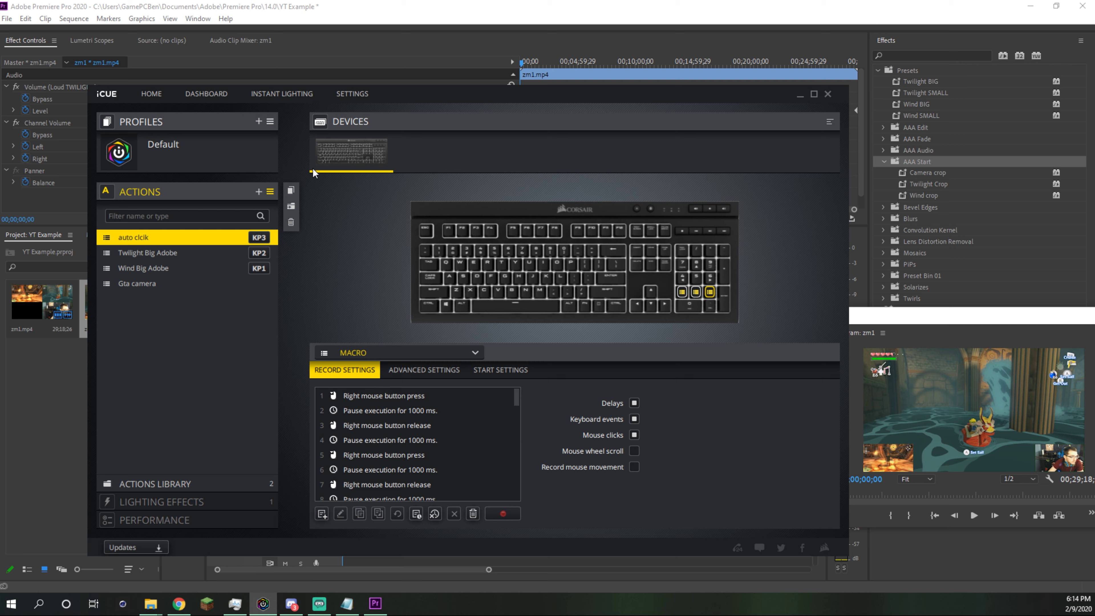
pyautogui.click(150, 95)
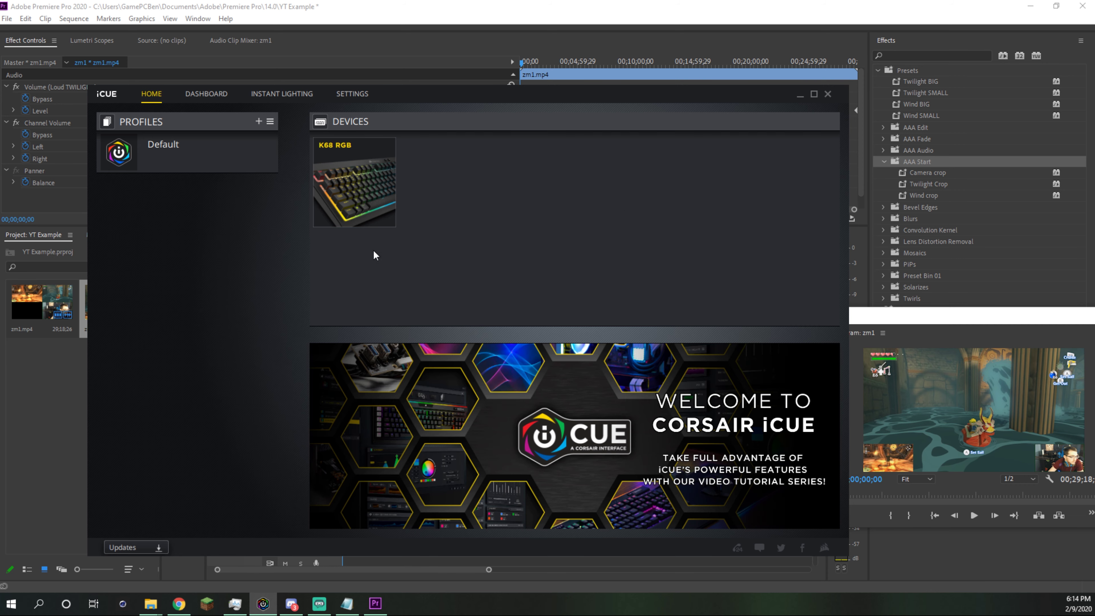
pyautogui.click(373, 169)
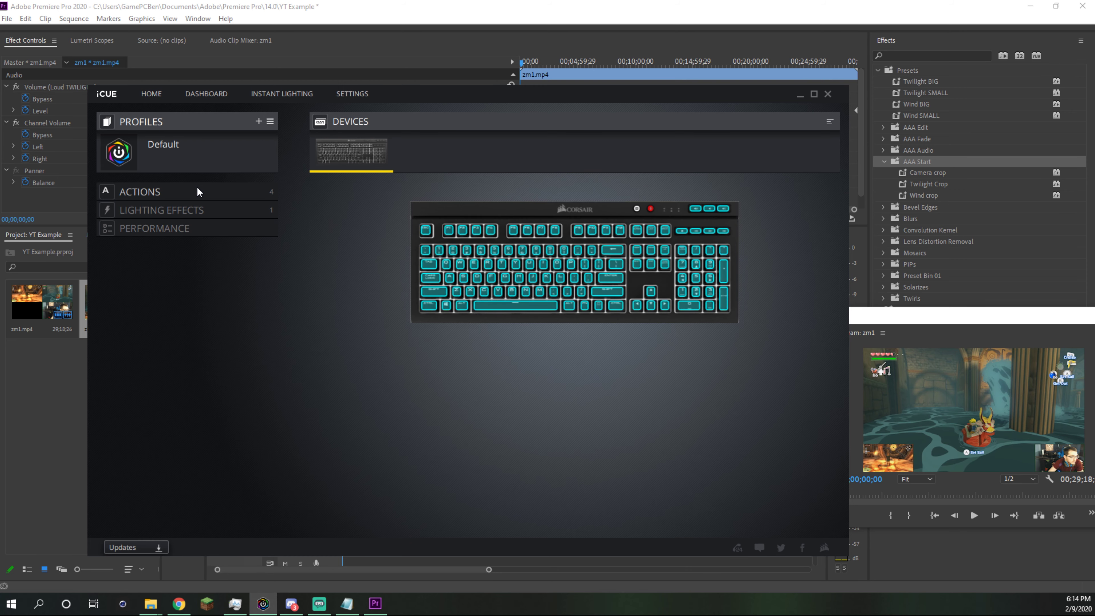
pyautogui.click(157, 191)
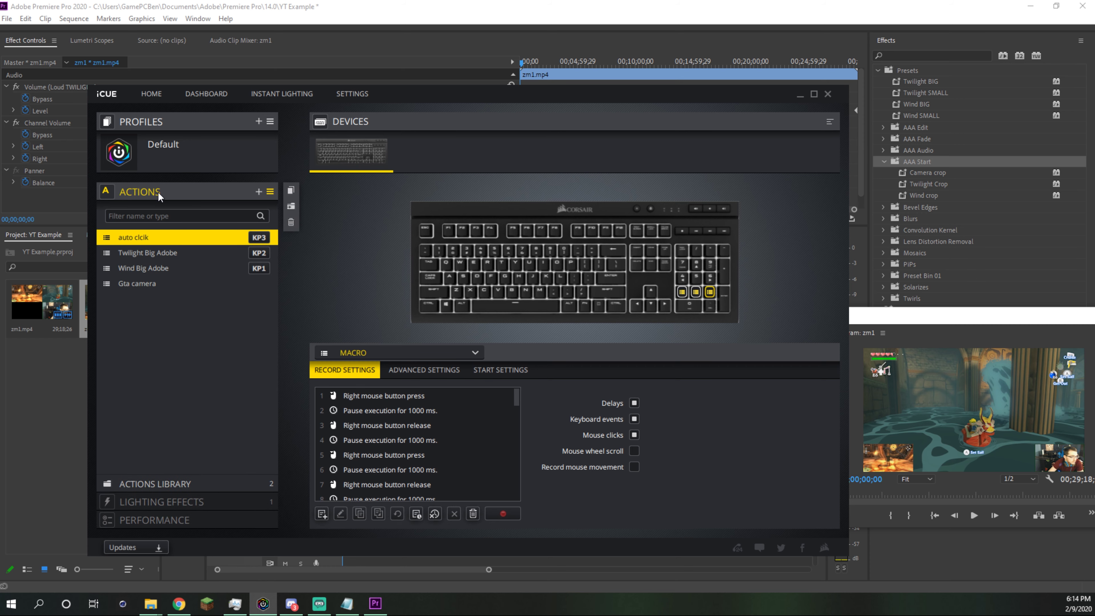
# Step: Create a new macro action named "test" and check its advanced and start settings
pyautogui.click(259, 192)
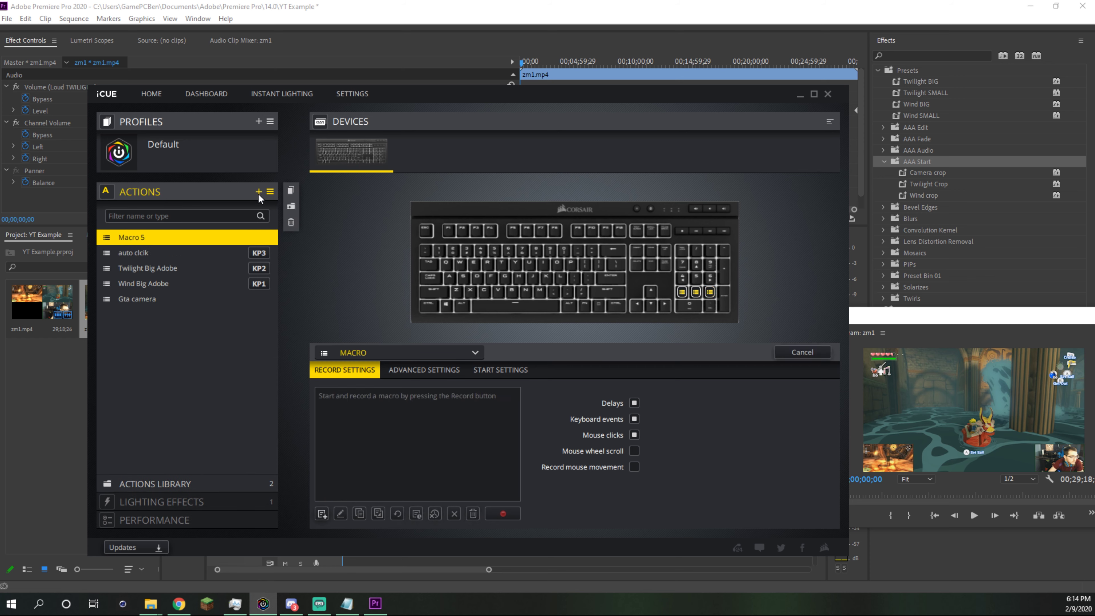
pyautogui.doubleClick(136, 237)
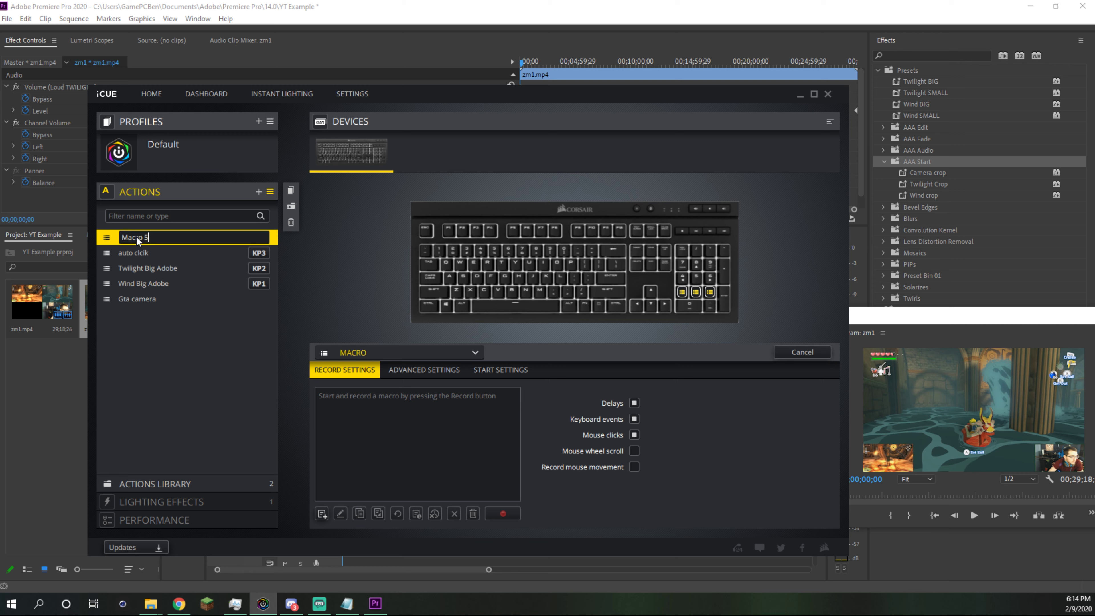
pyautogui.moveTo(155, 240); pyautogui.dragTo(109, 239)
pyautogui.write('test')
pyautogui.press('Return')
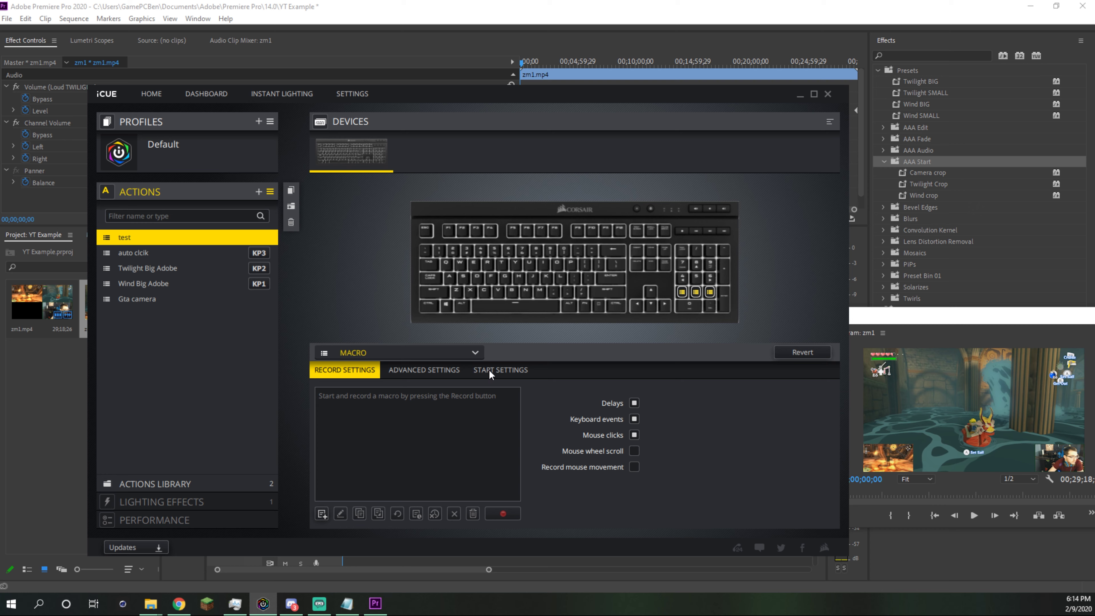
pyautogui.click(431, 372)
pyautogui.click(470, 372)
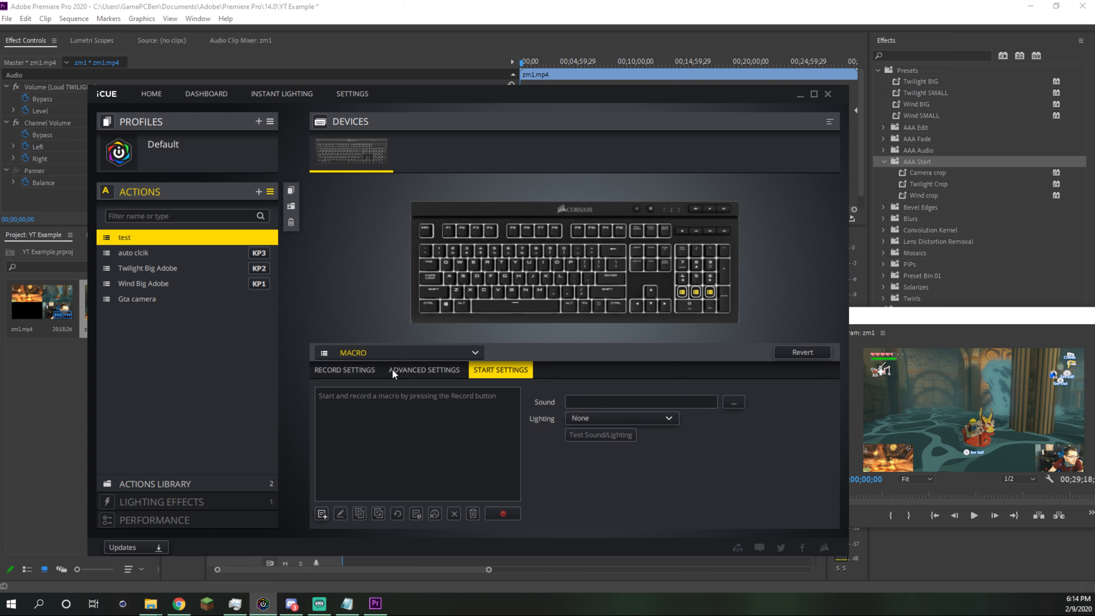
pyautogui.click(350, 369)
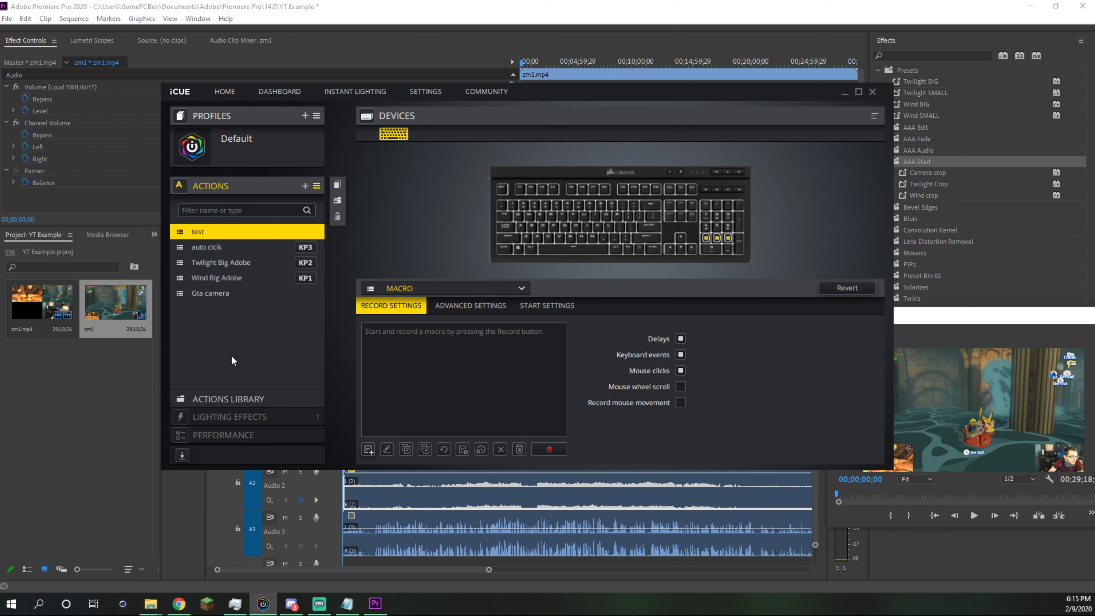
# Step: Switch back to Premiere Pro and look over the timeline's video tracks and the AAA Fade presets
pyautogui.click(93, 418)
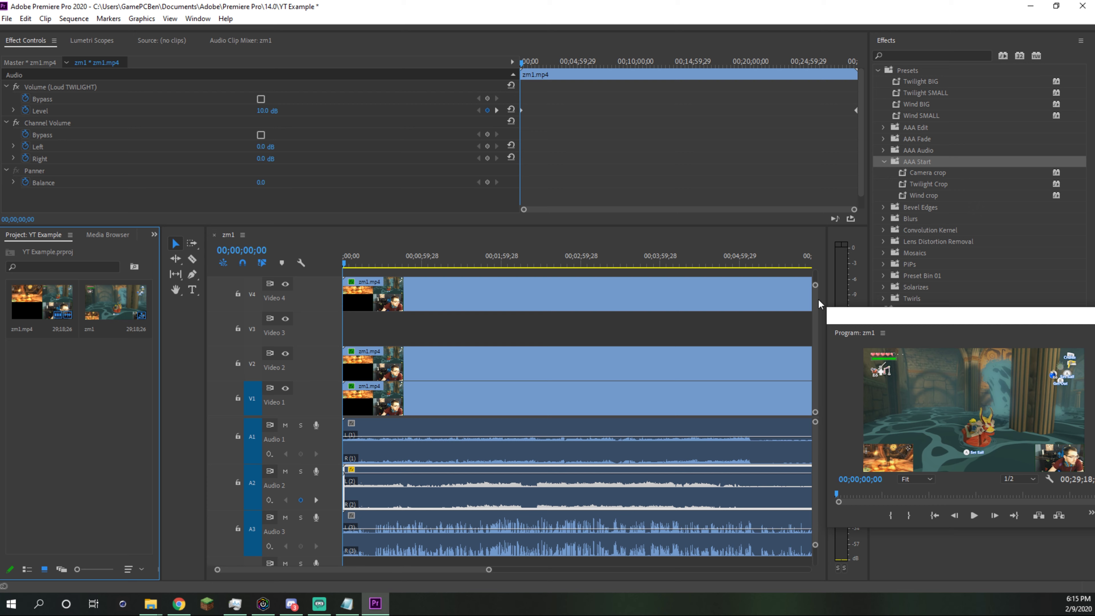
pyautogui.moveTo(815, 286); pyautogui.dragTo(808, 354)
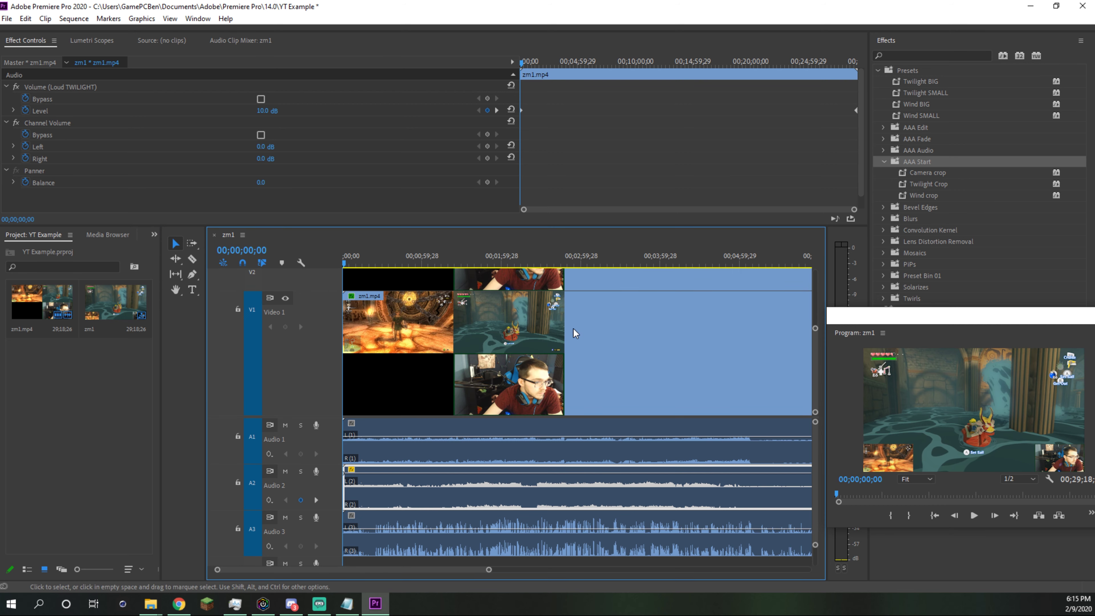
pyautogui.moveTo(815, 330); pyautogui.dragTo(831, 281)
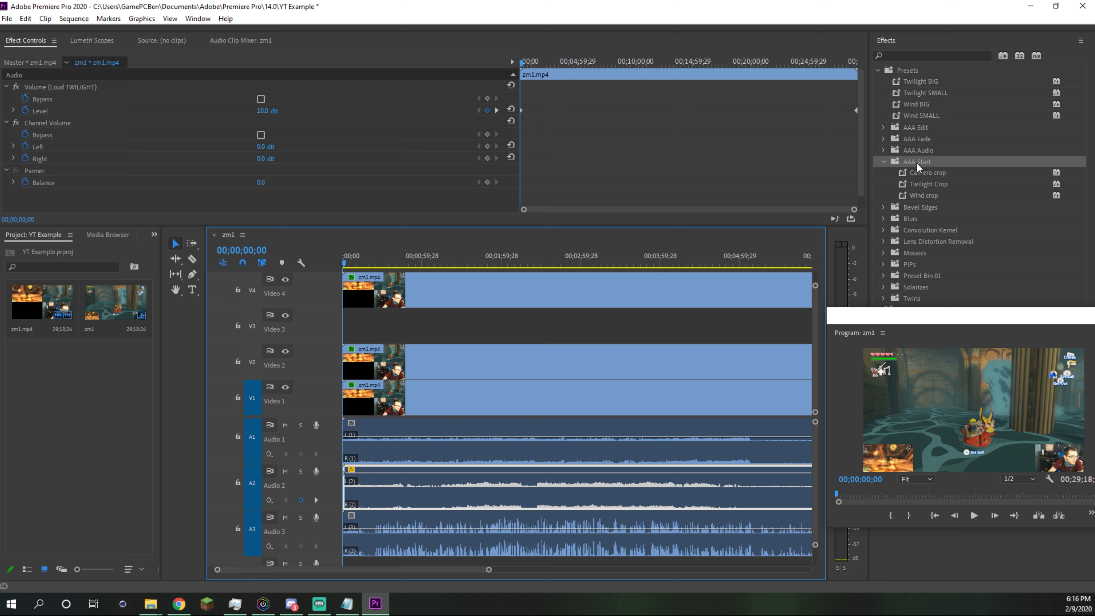
pyautogui.click(883, 139)
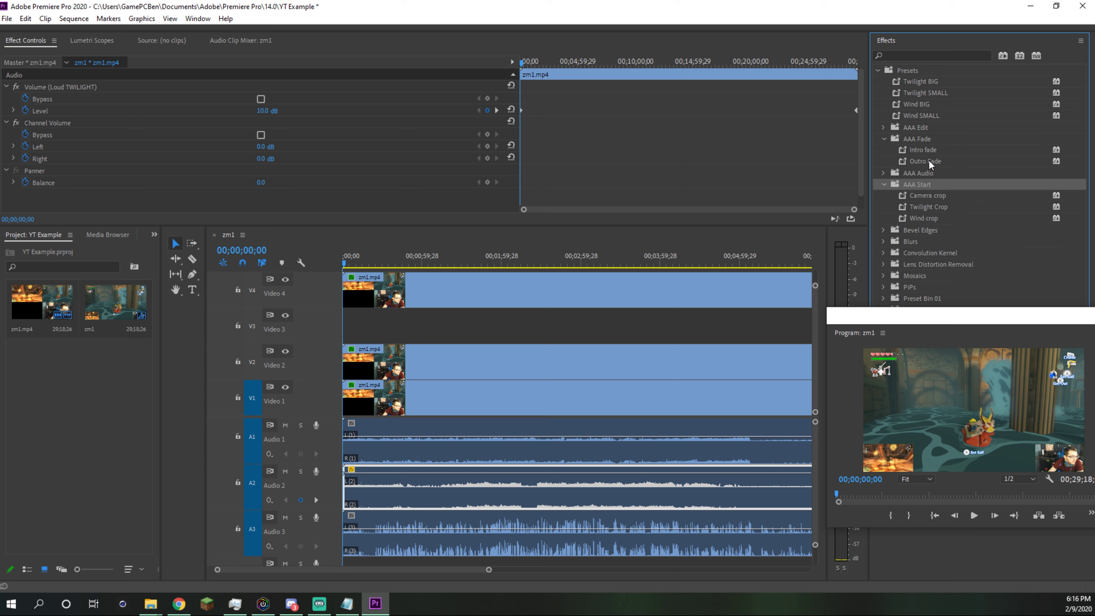
pyautogui.click(884, 138)
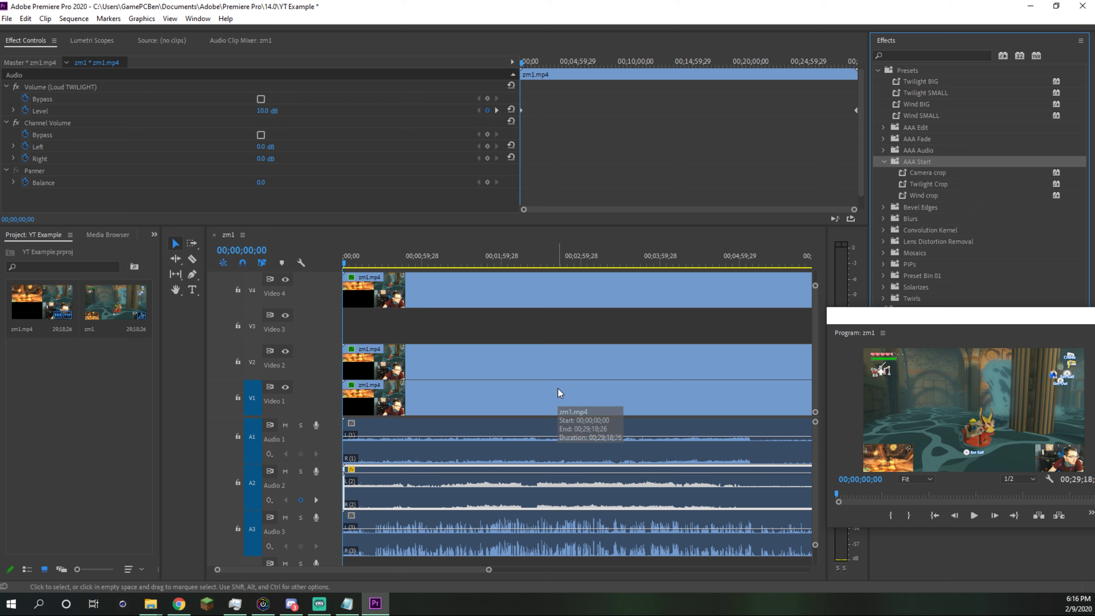
# Step: Select the Video 1 clip, enable mouse movement recording for the "test" macro in iCUE, and return to Premiere Pro
pyautogui.moveTo(560, 393)
pyautogui.mouseDown()
pyautogui.moveTo(555, 327)
pyautogui.moveTo(552, 393)
pyautogui.mouseUp()
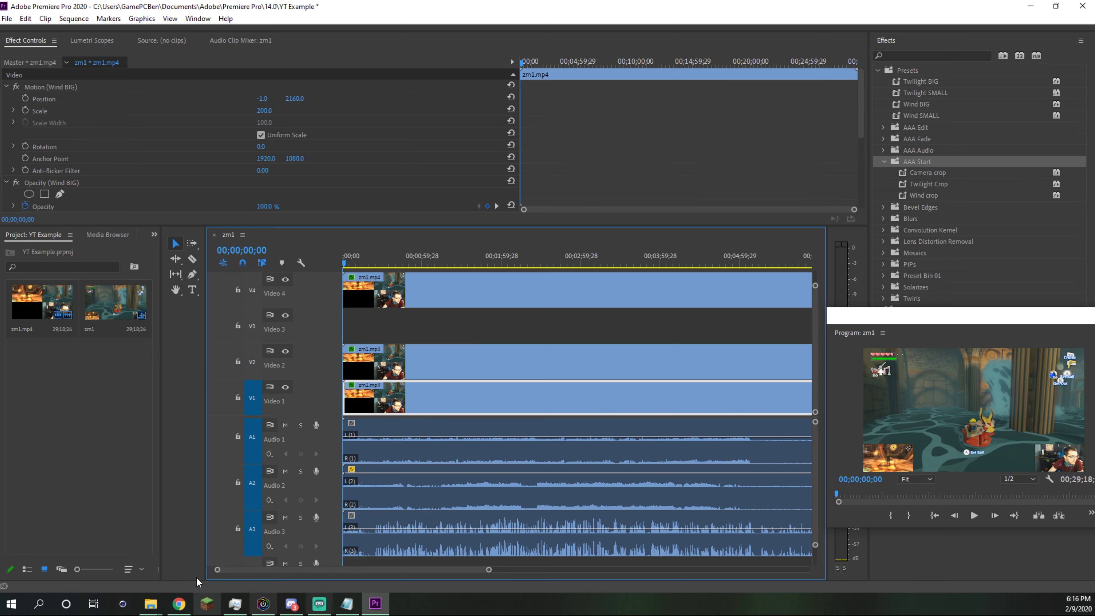
pyautogui.click(263, 604)
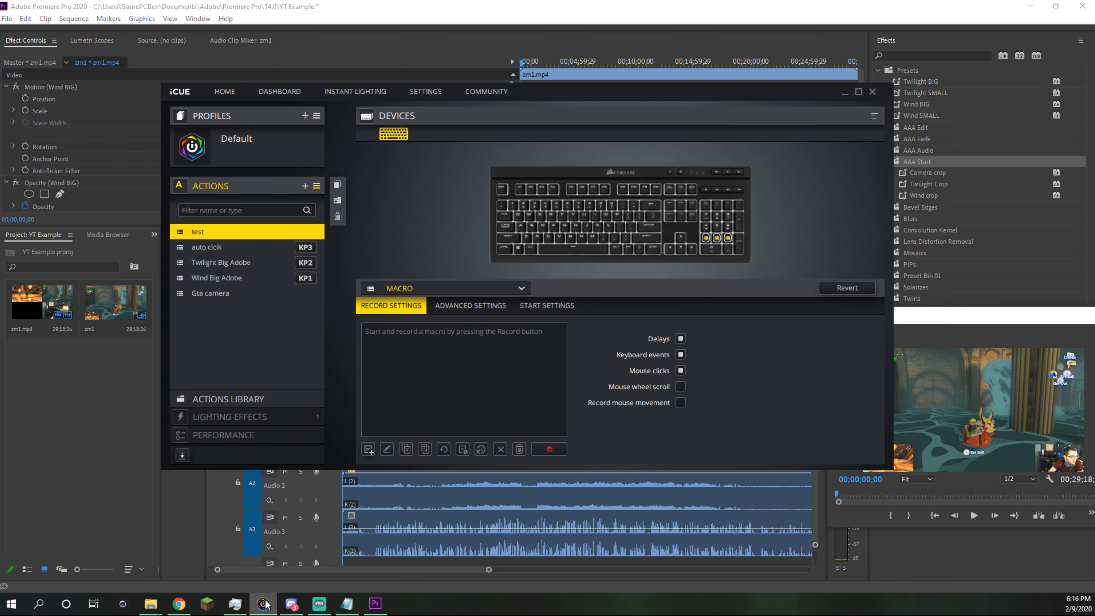
pyautogui.click(264, 604)
pyautogui.click(263, 604)
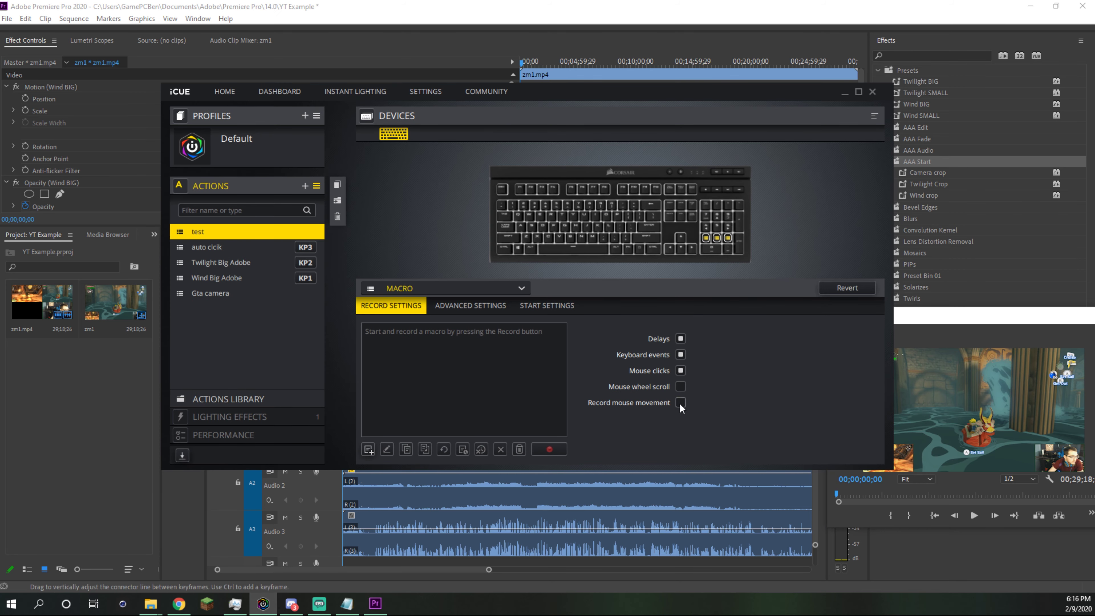
pyautogui.click(680, 402)
pyautogui.click(136, 451)
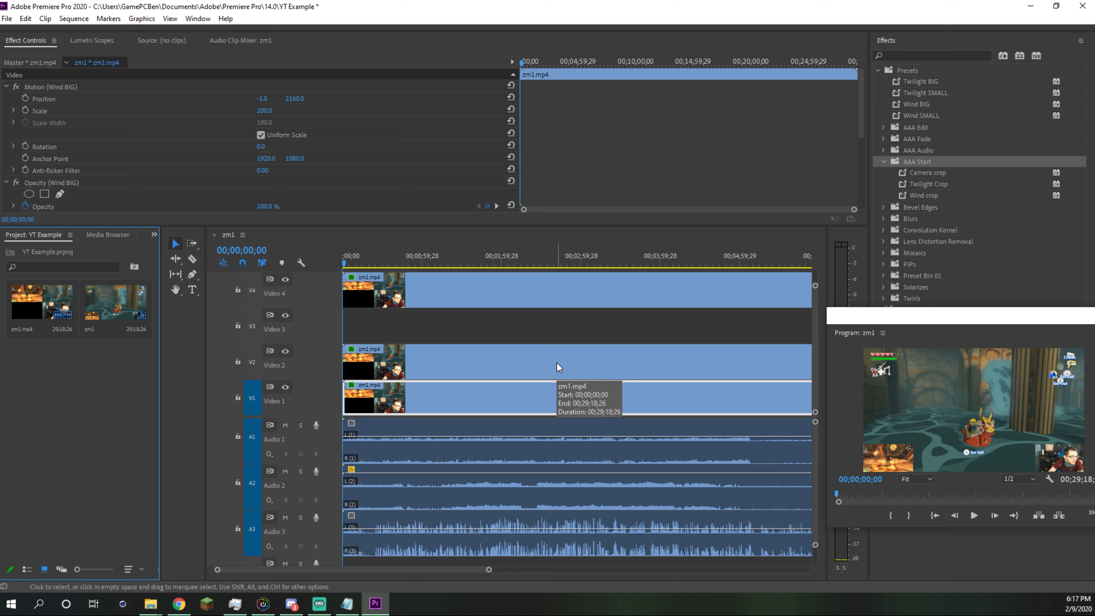
# Step: Start recording the "test" macro in iCUE and switch back to Premiere Pro while it records
pyautogui.click(263, 603)
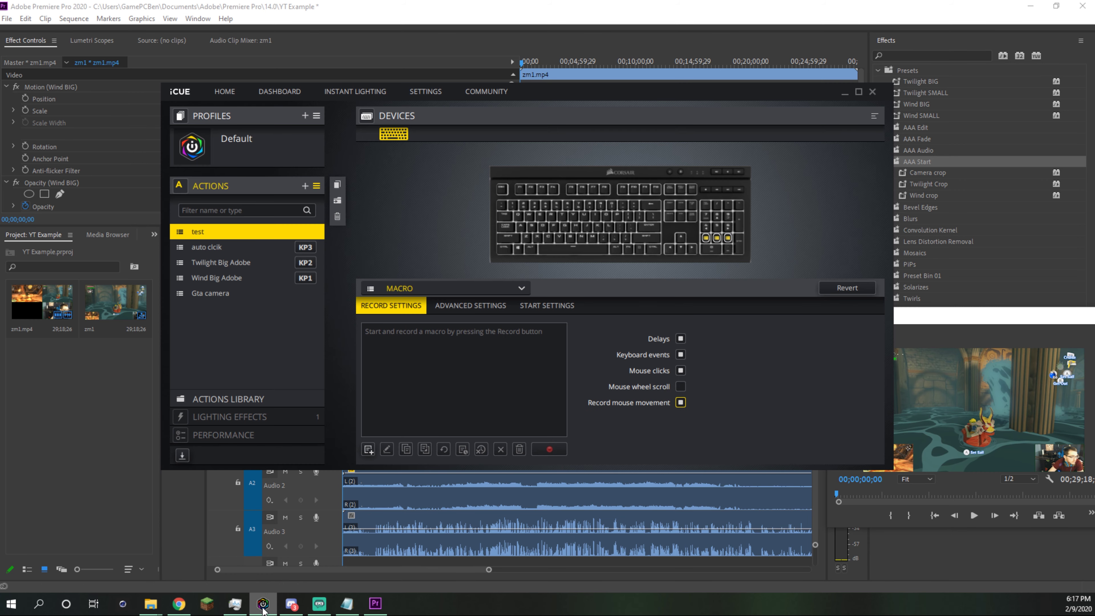
pyautogui.click(549, 451)
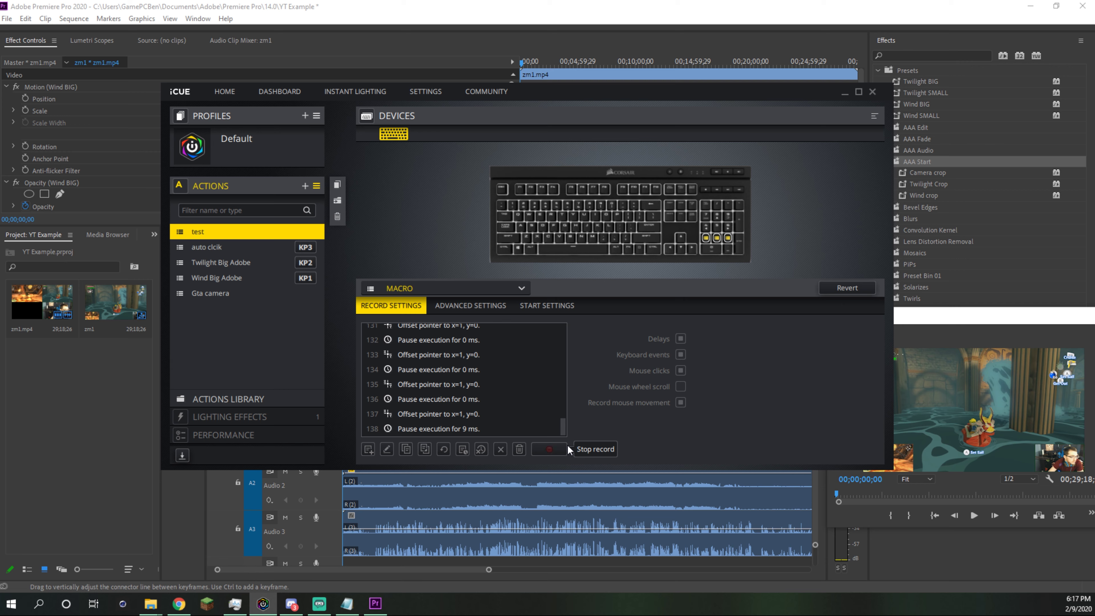
pyautogui.click(113, 449)
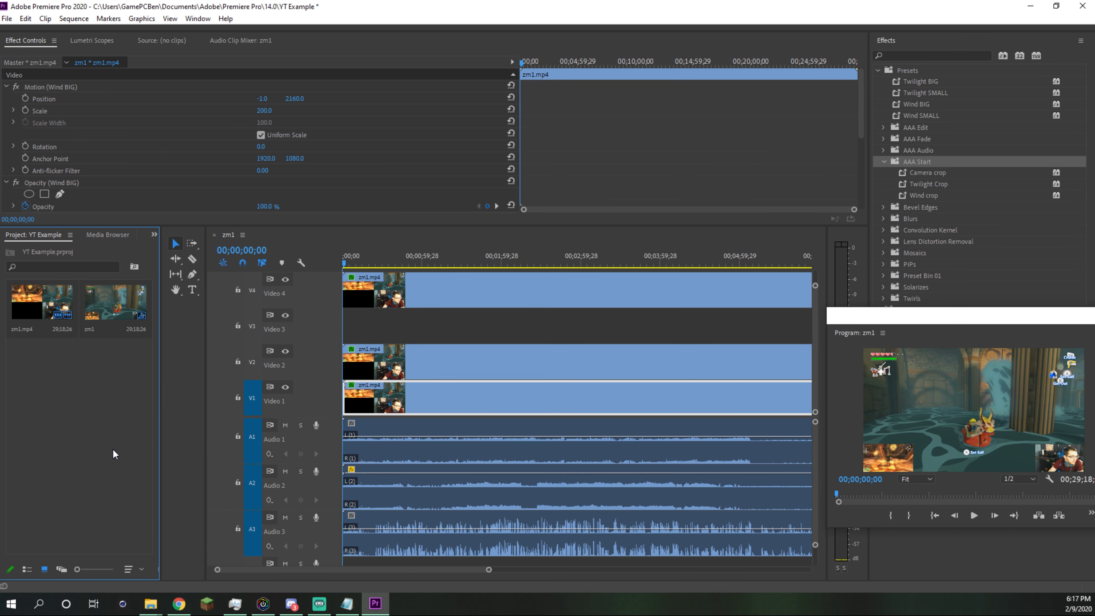
pyautogui.click(552, 367)
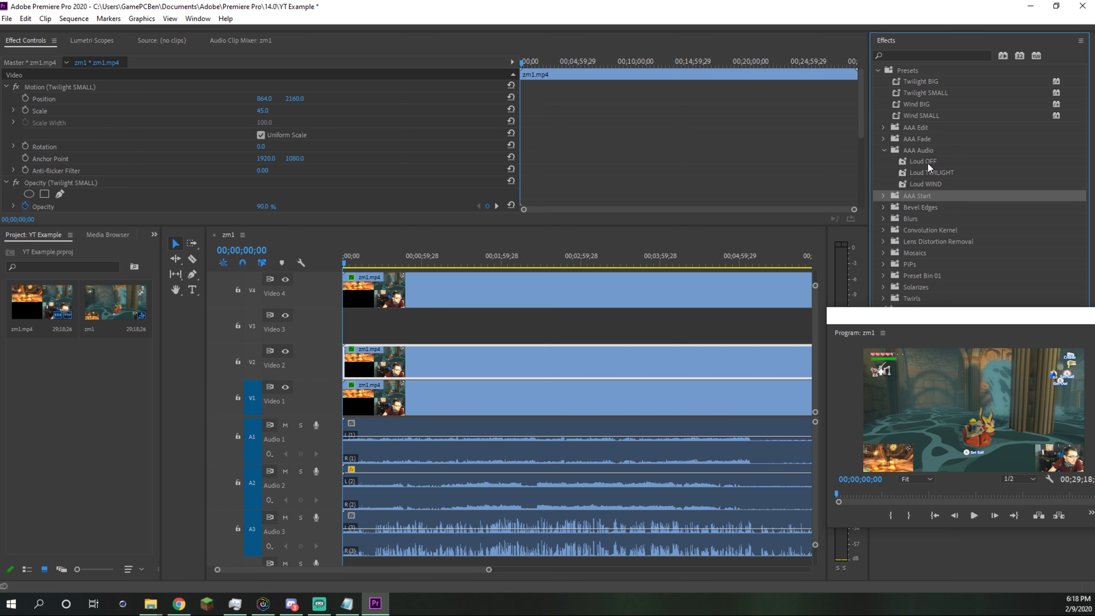
pyautogui.click(257, 607)
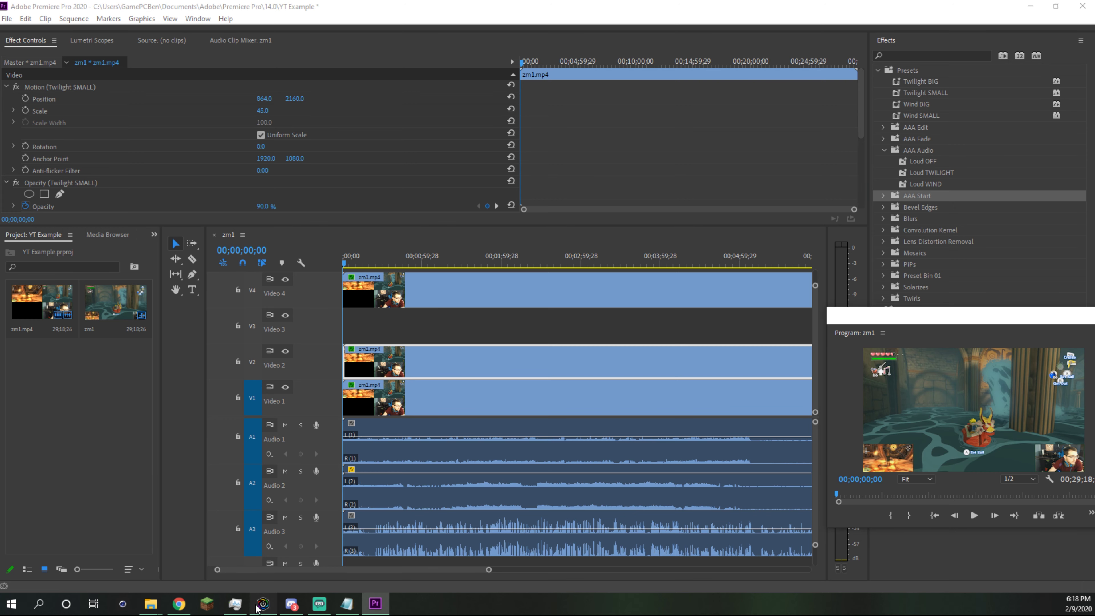
pyautogui.click(98, 482)
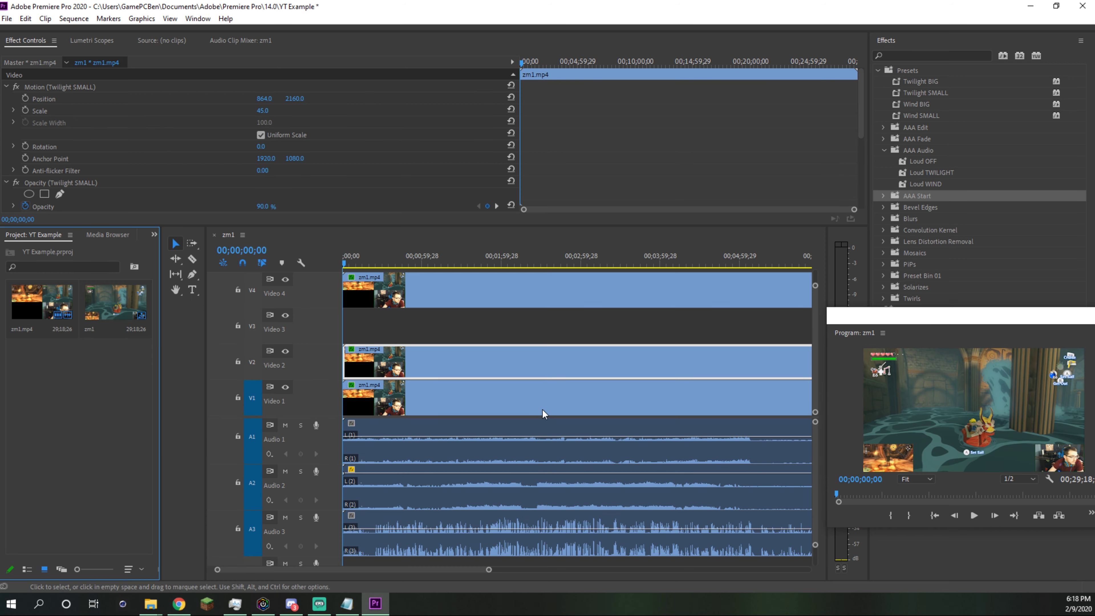
# Step: Apply the Twilight SMALL preset to the Video 2 clip and the Wind BIG preset to the Video 1 clip
pyautogui.click(562, 366)
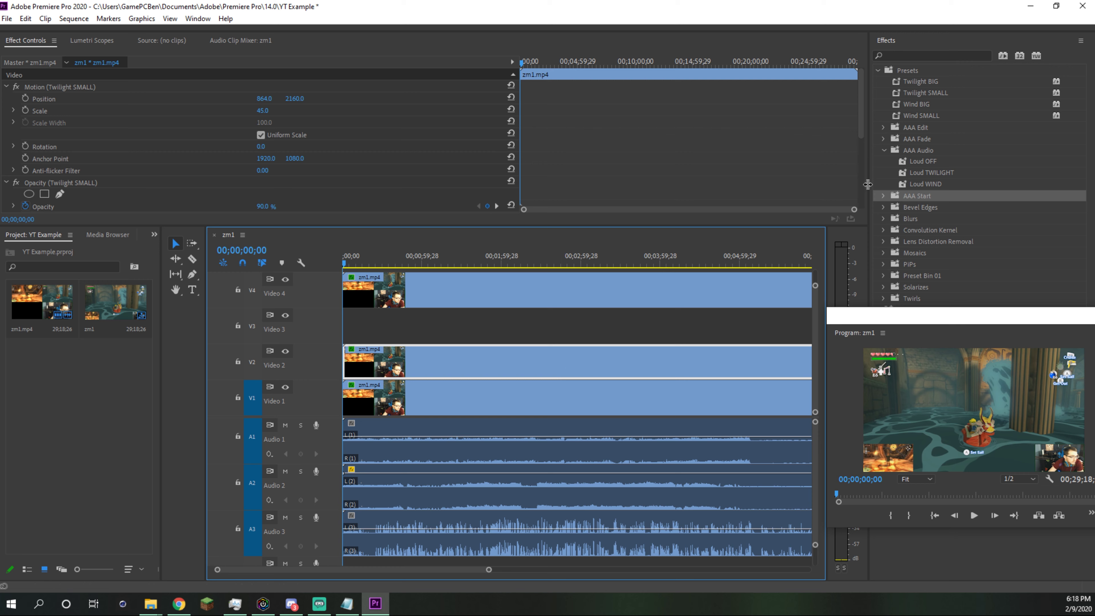
pyautogui.moveTo(979, 94); pyautogui.dragTo(564, 362)
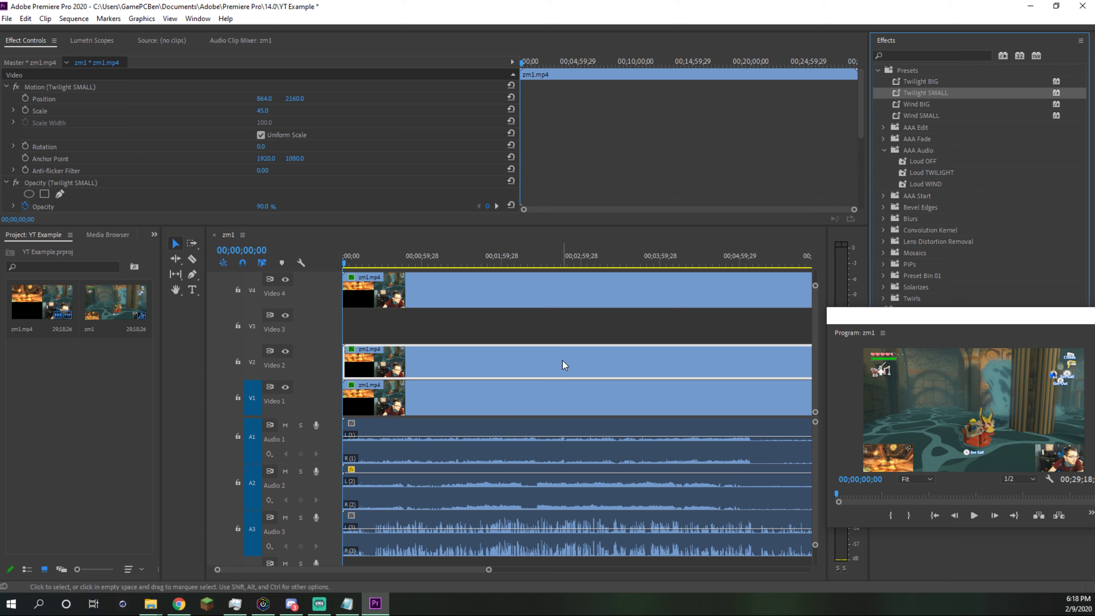
pyautogui.click(558, 389)
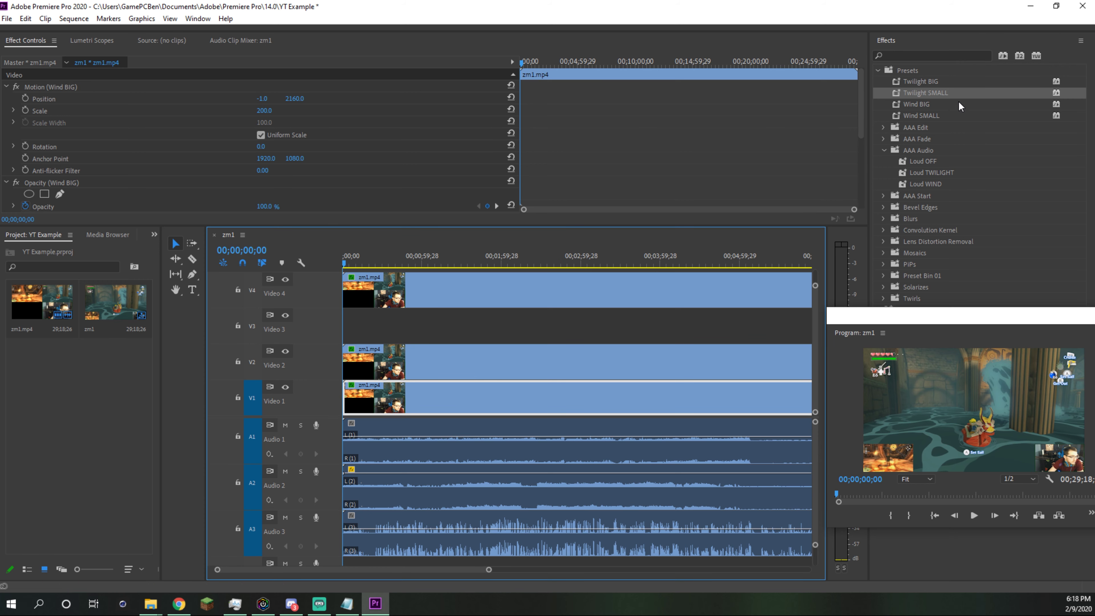
pyautogui.moveTo(957, 106); pyautogui.dragTo(552, 399)
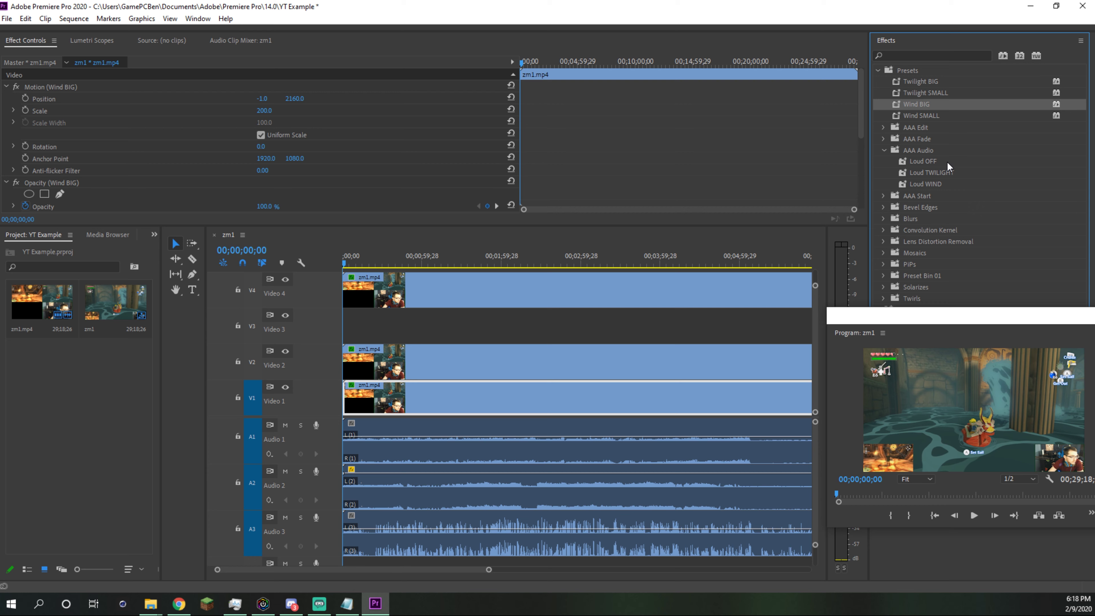
# Step: Apply Loud WIND to the Audio 1 clip, and Loud TWILIGHT followed by Loud OFF to the Audio 2 clip
pyautogui.moveTo(942, 185); pyautogui.dragTo(566, 438)
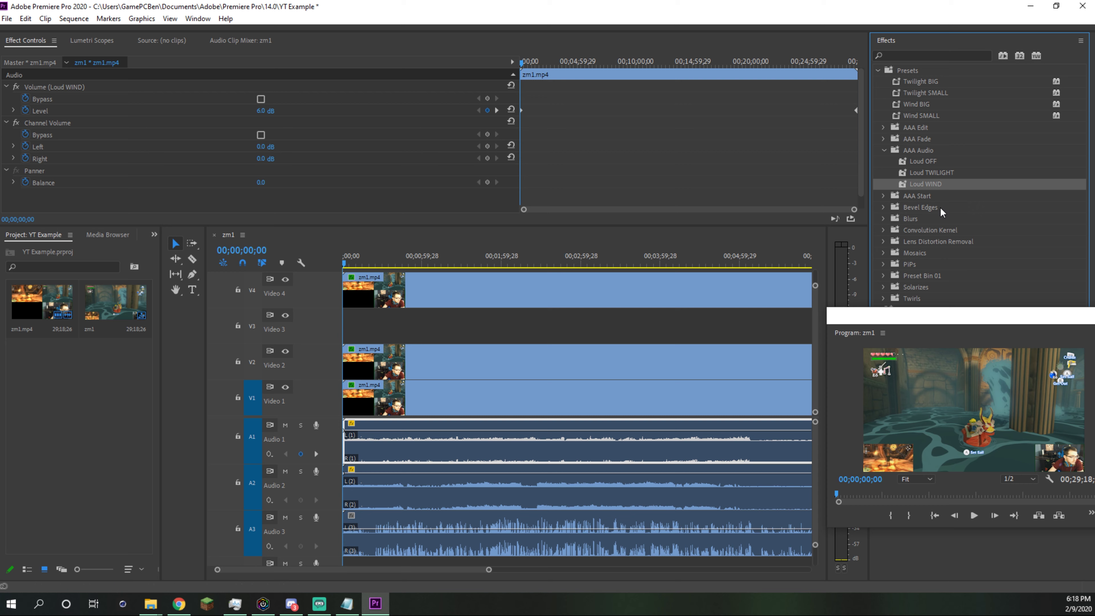
pyautogui.moveTo(960, 175); pyautogui.dragTo(566, 490)
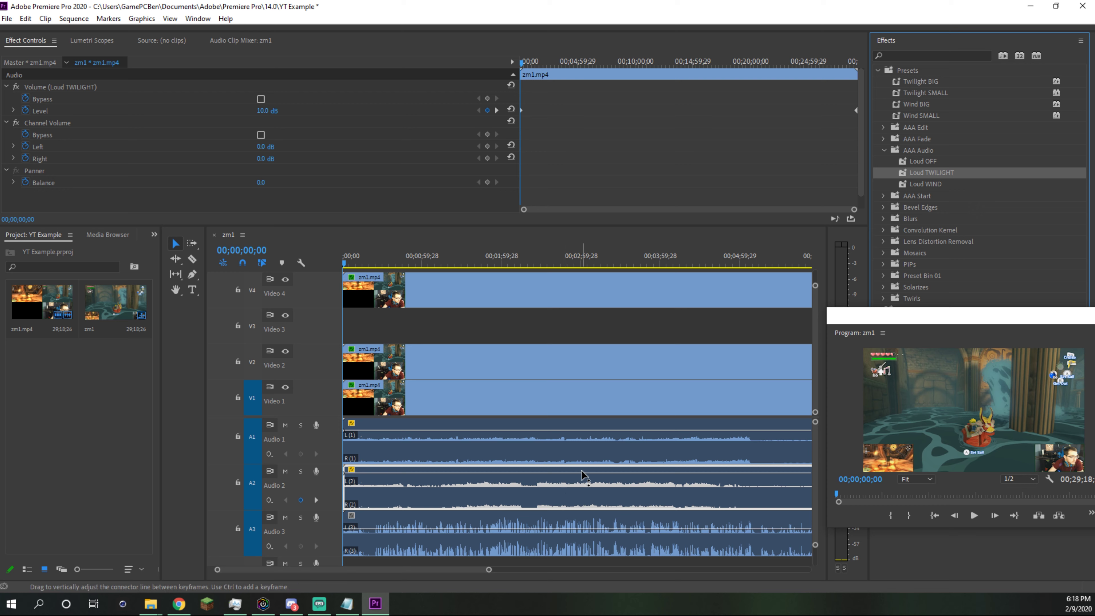
pyautogui.click(583, 477)
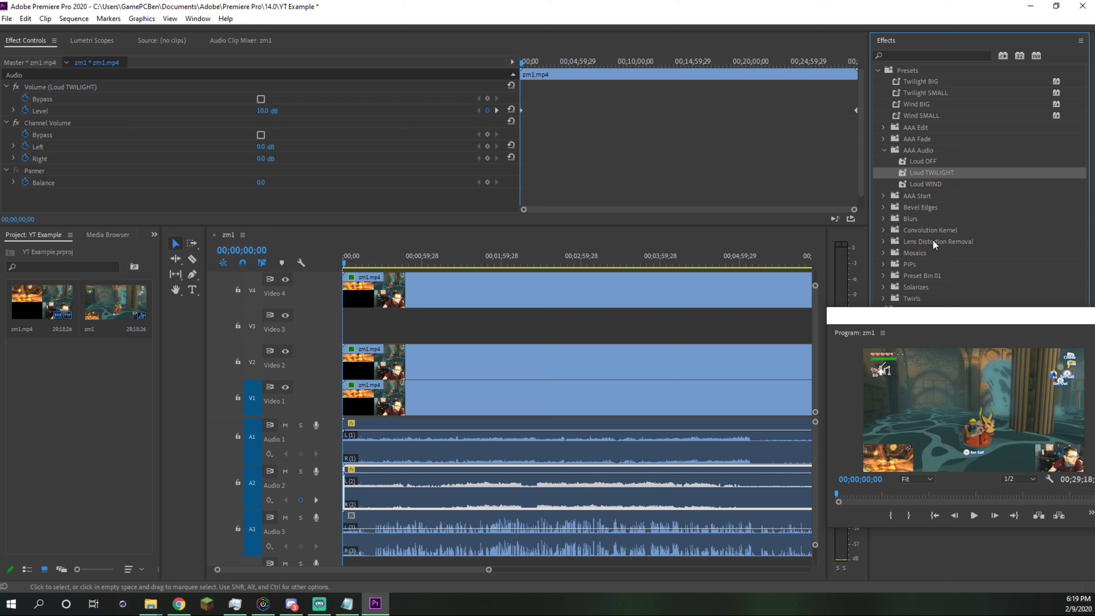
pyautogui.click(979, 163)
pyautogui.moveTo(979, 166); pyautogui.dragTo(568, 498)
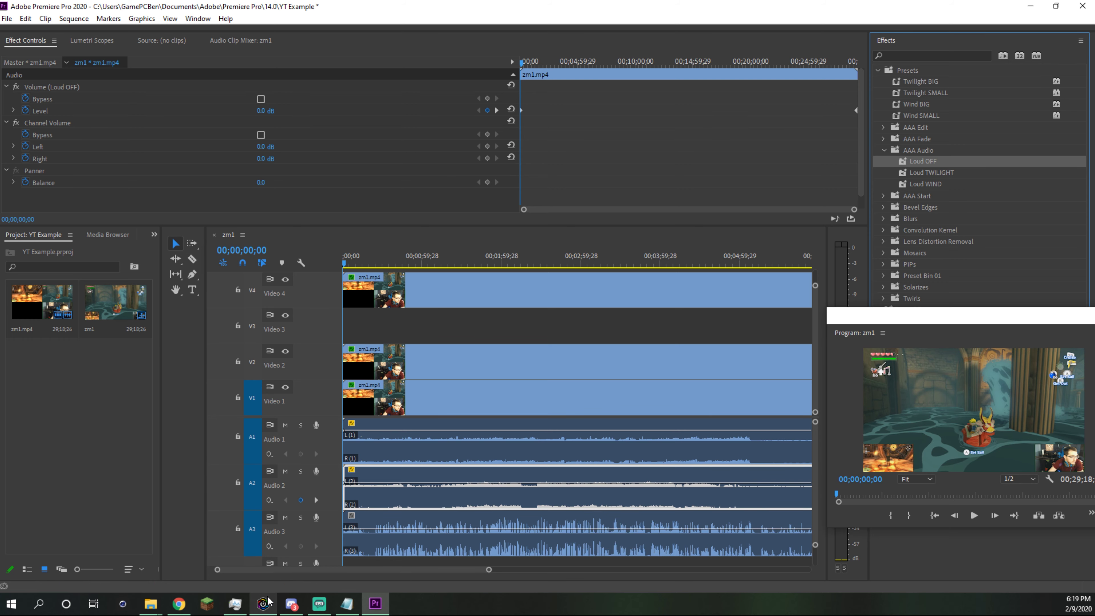
# Step: Switch to iCUE, stop recording the "test" macro, and delete its recorded events 1 through 798
pyautogui.click(263, 603)
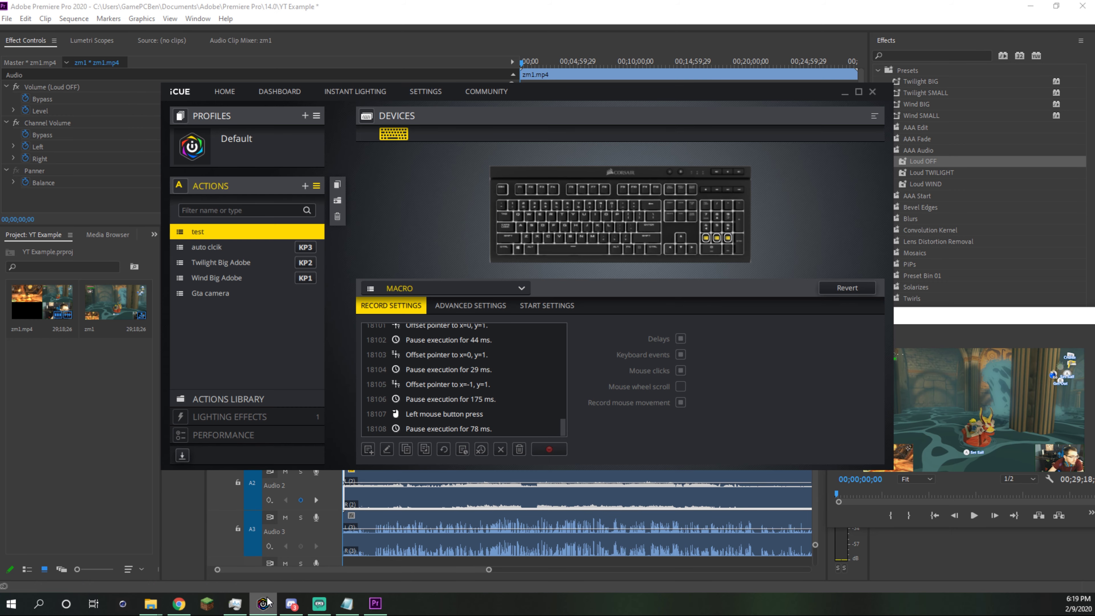
pyautogui.click(549, 450)
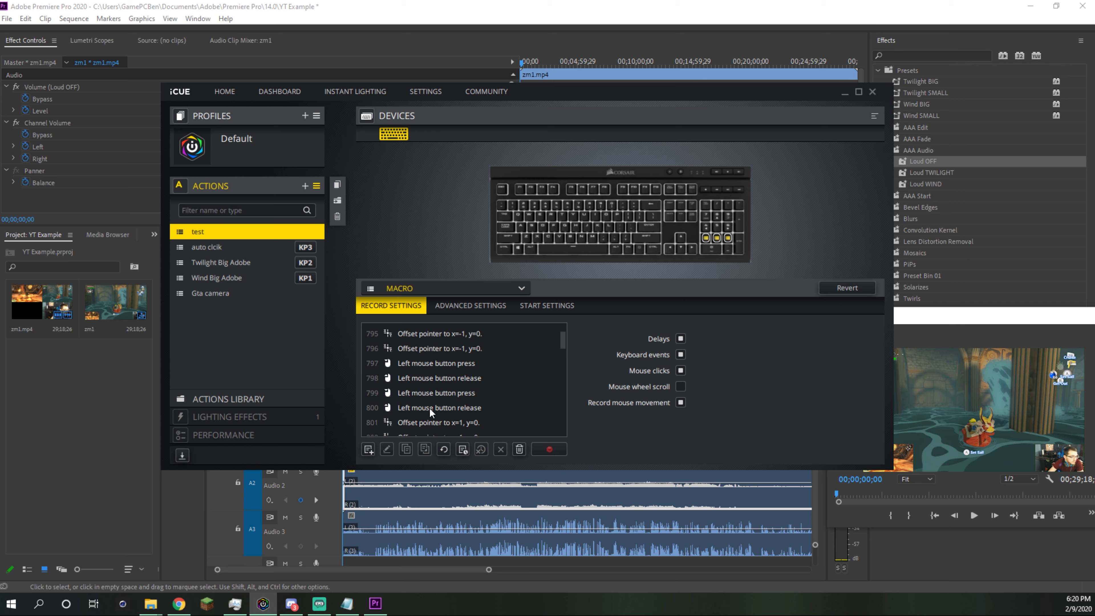
pyautogui.click(452, 381)
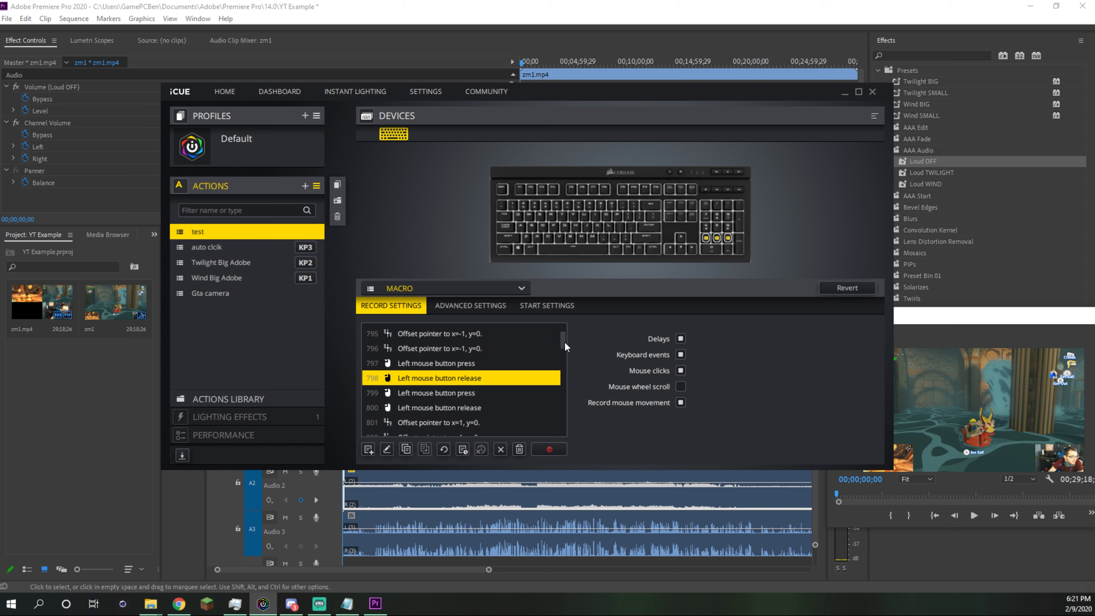
pyautogui.moveTo(564, 342); pyautogui.dragTo(570, 325)
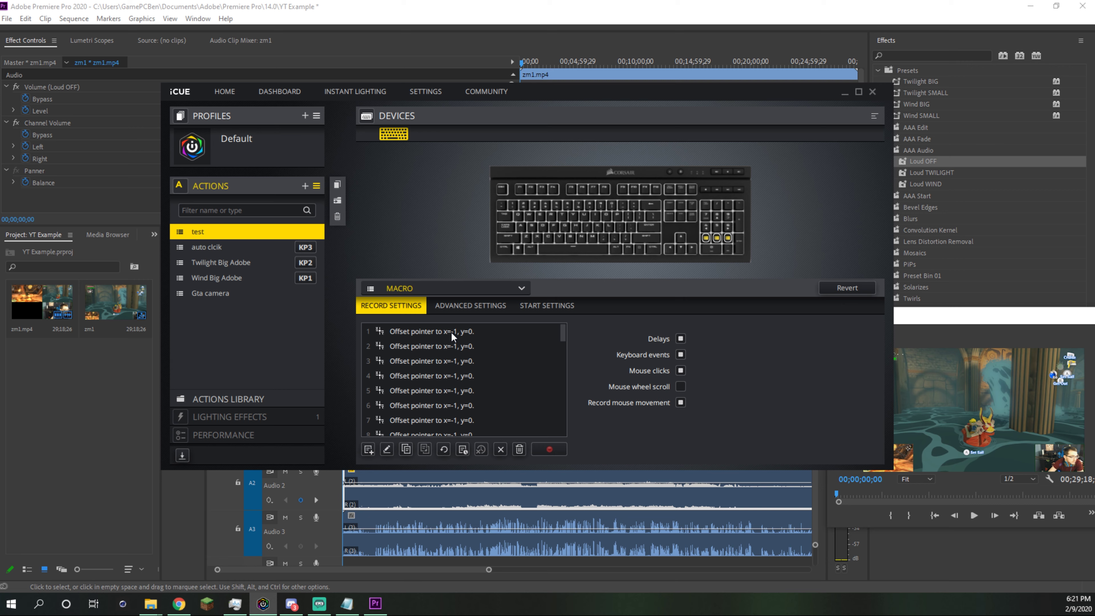
pyautogui.hotkey('ctrl', 'a')
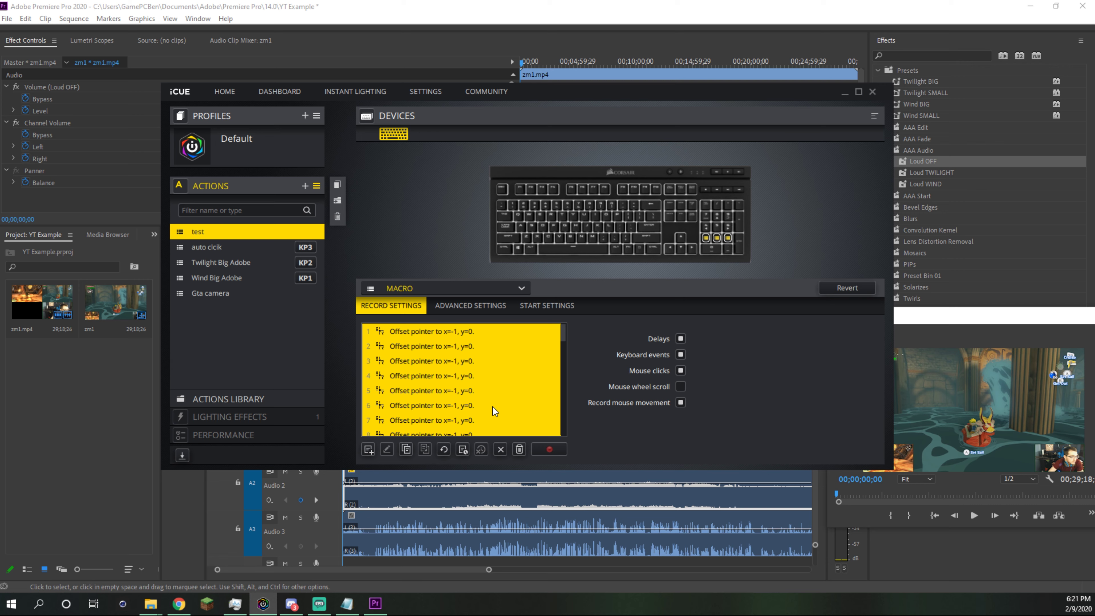
pyautogui.press('Delete')
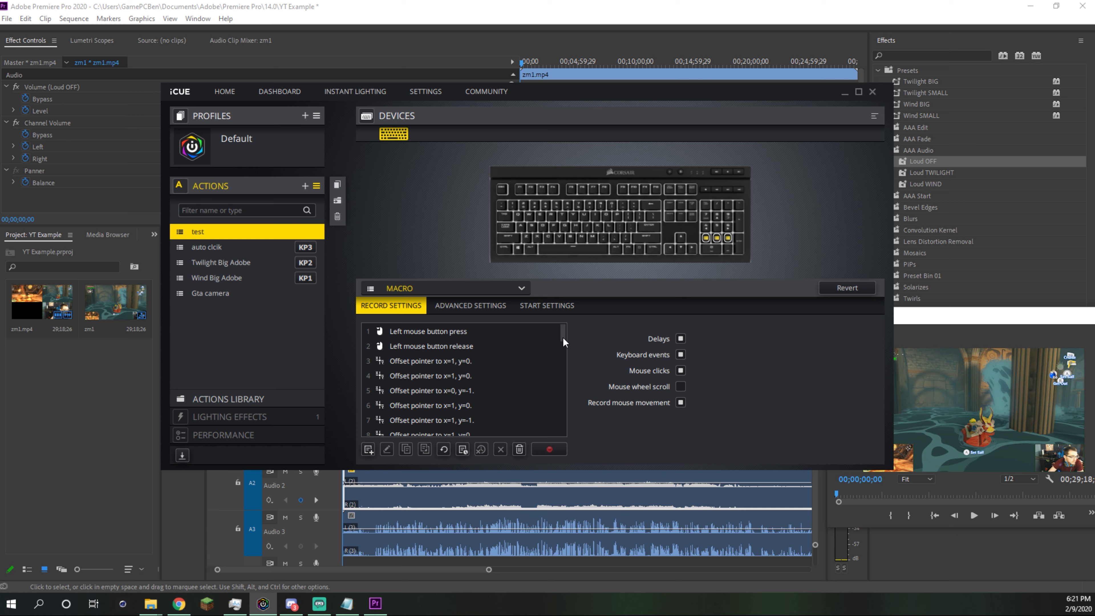
# Step: Delete the surplus events 7741 through 8782 so the macro ends with a left mouse button release, and check the list's end
pyautogui.moveTo(563, 337); pyautogui.dragTo(574, 442)
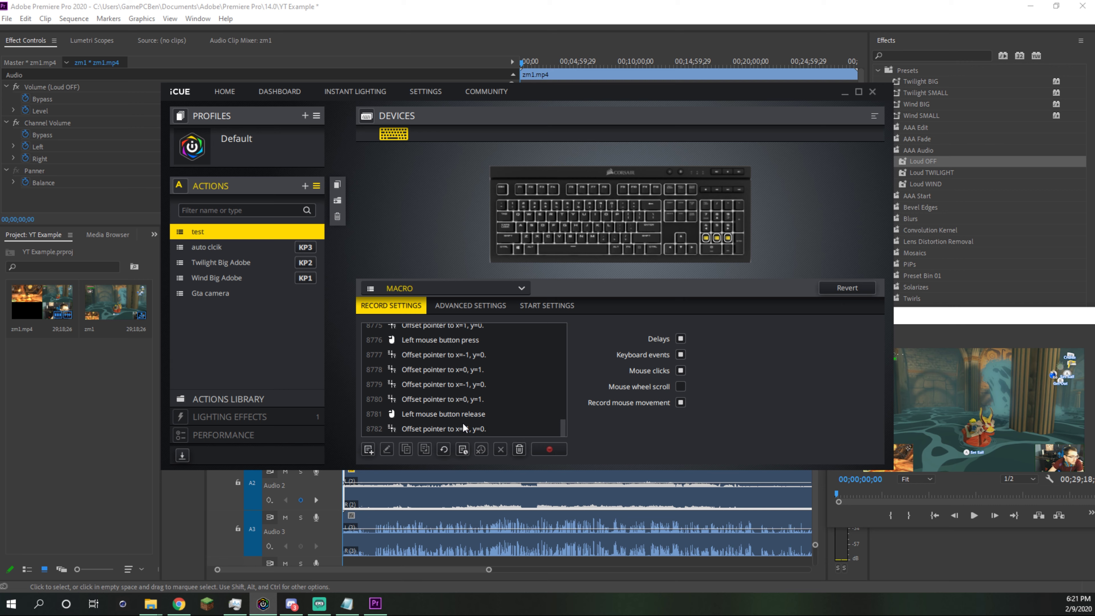
pyautogui.scroll(1, 464, 422)
pyautogui.scroll(2, 463, 400)
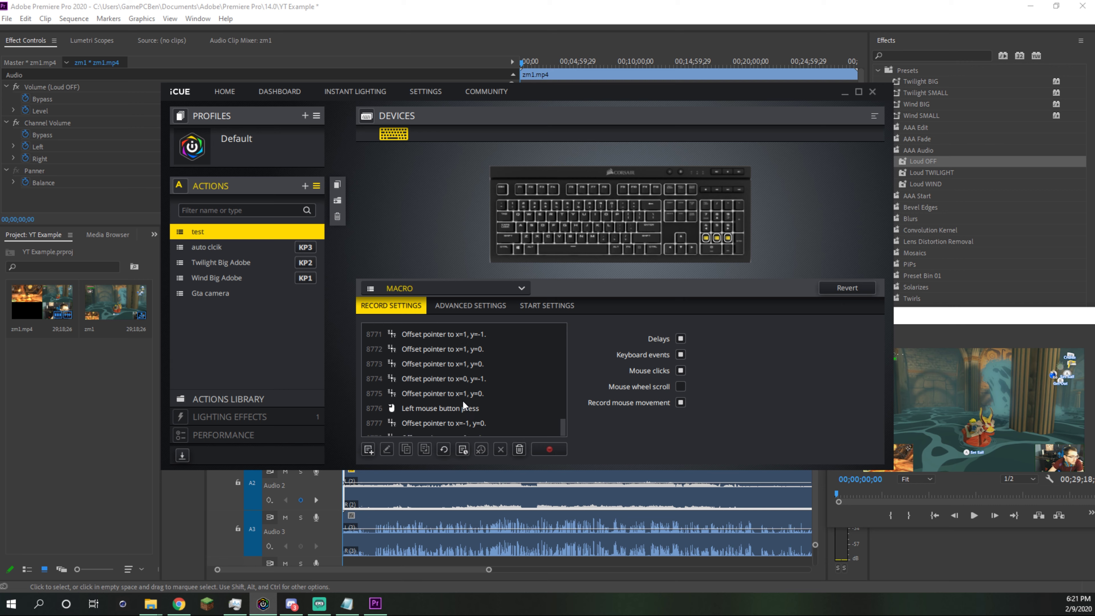
pyautogui.scroll(-4, 462, 399)
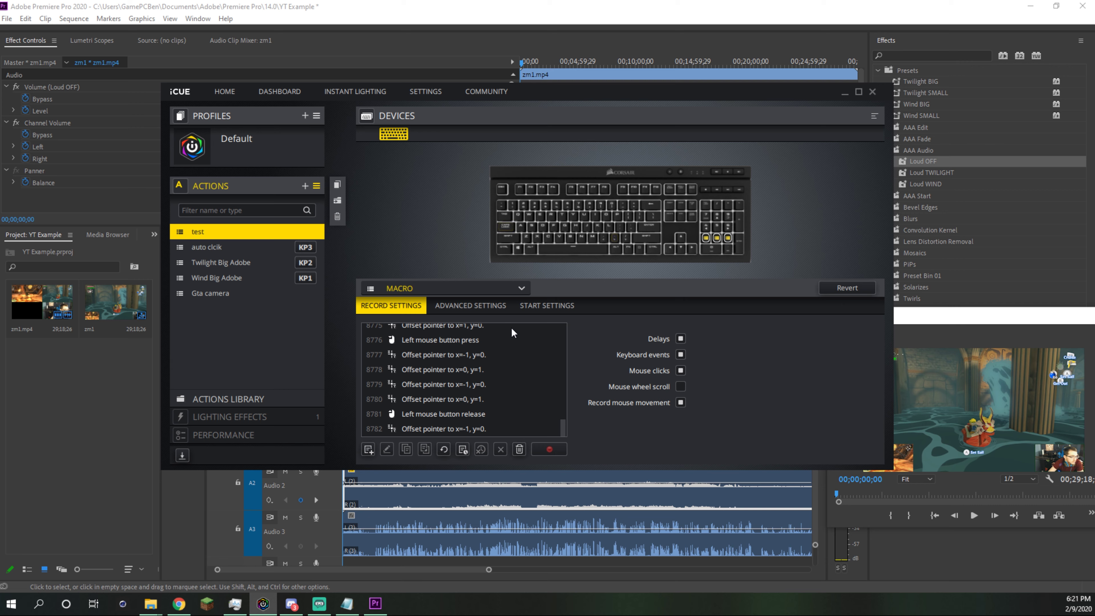
pyautogui.scroll(4, 456, 411)
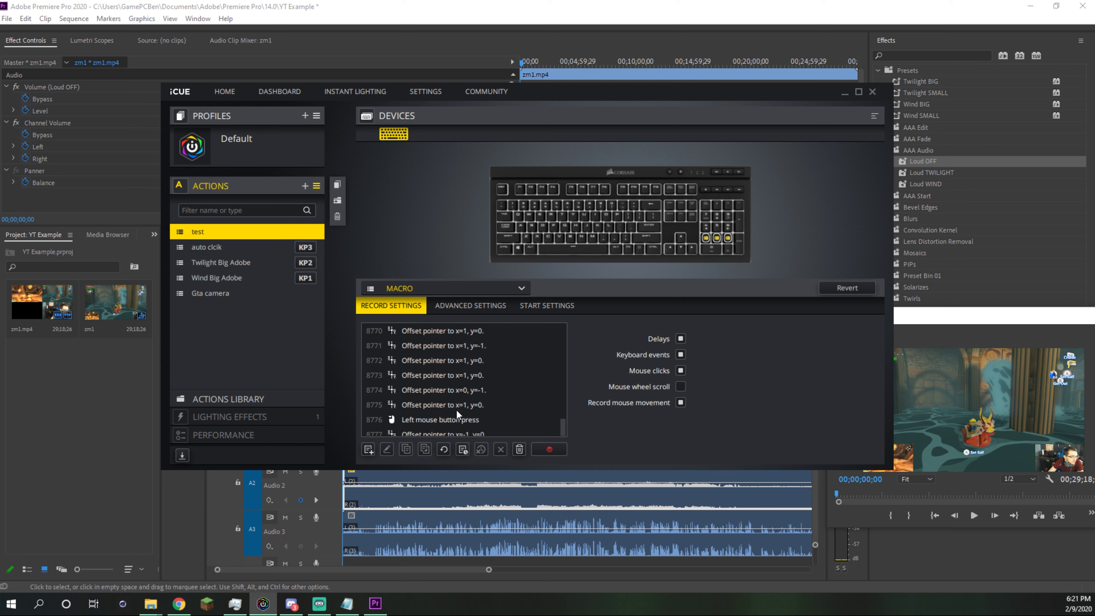
pyautogui.scroll(-1, 456, 409)
pyautogui.click(448, 377)
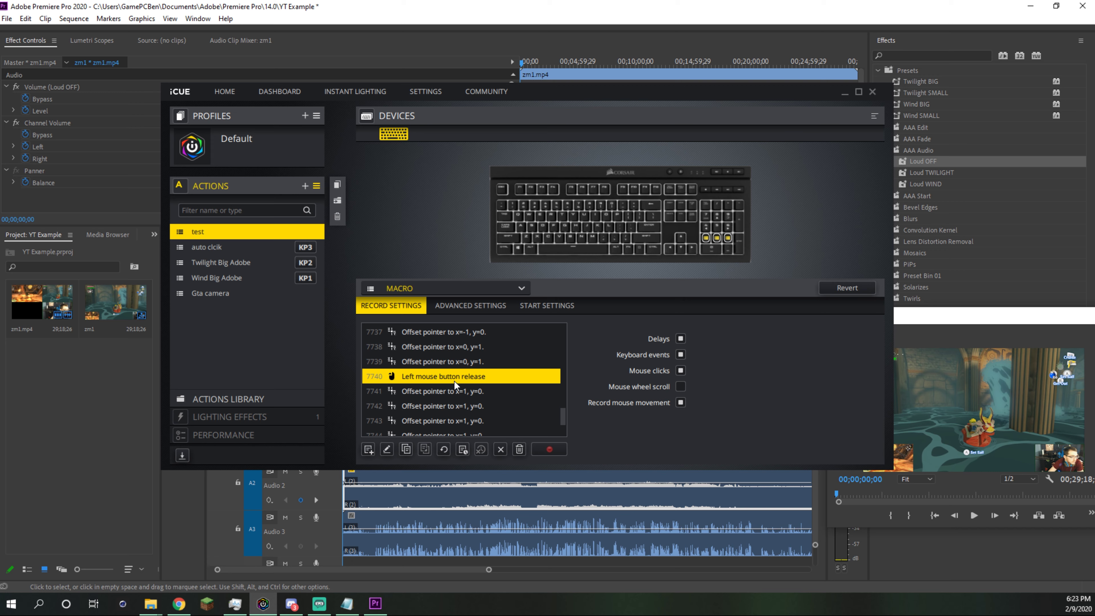
pyautogui.scroll(2, 464, 380)
pyautogui.scroll(-1, 463, 379)
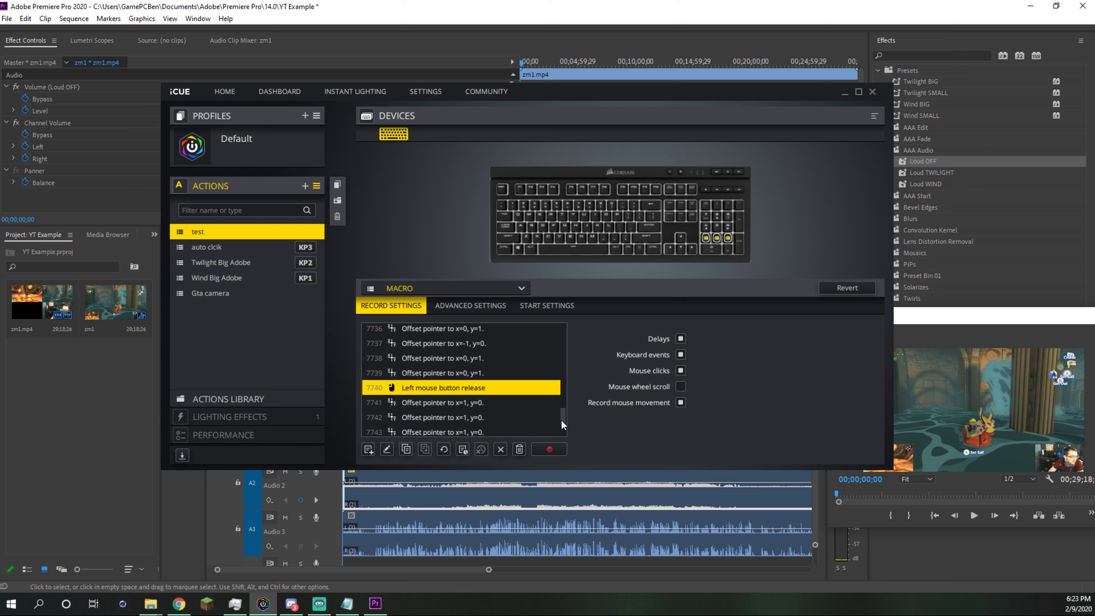
pyautogui.click(473, 403)
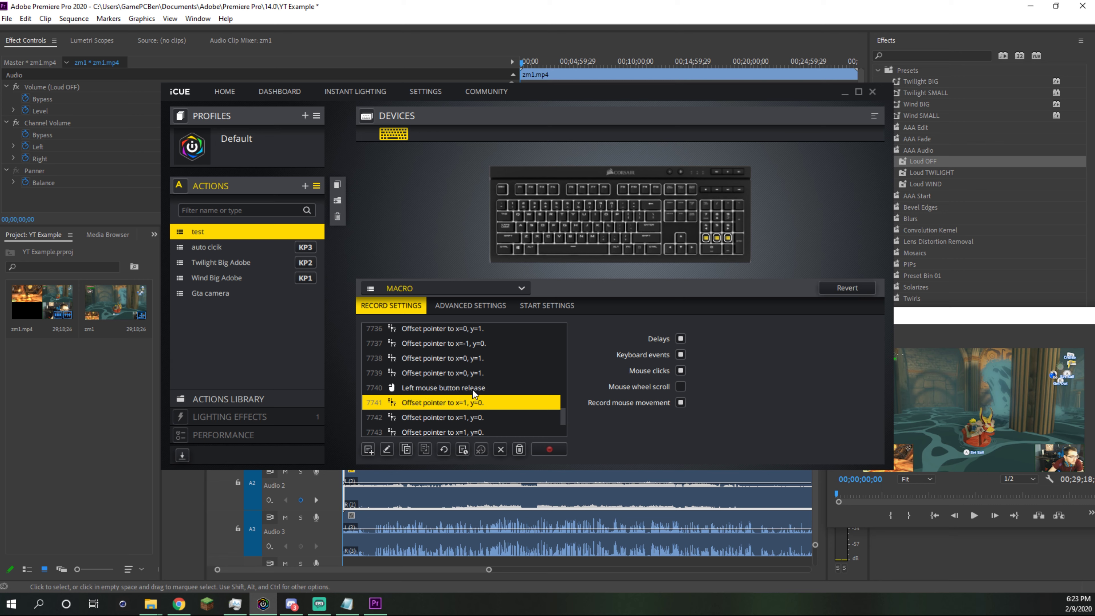
pyautogui.moveTo(558, 418); pyautogui.dragTo(483, 431)
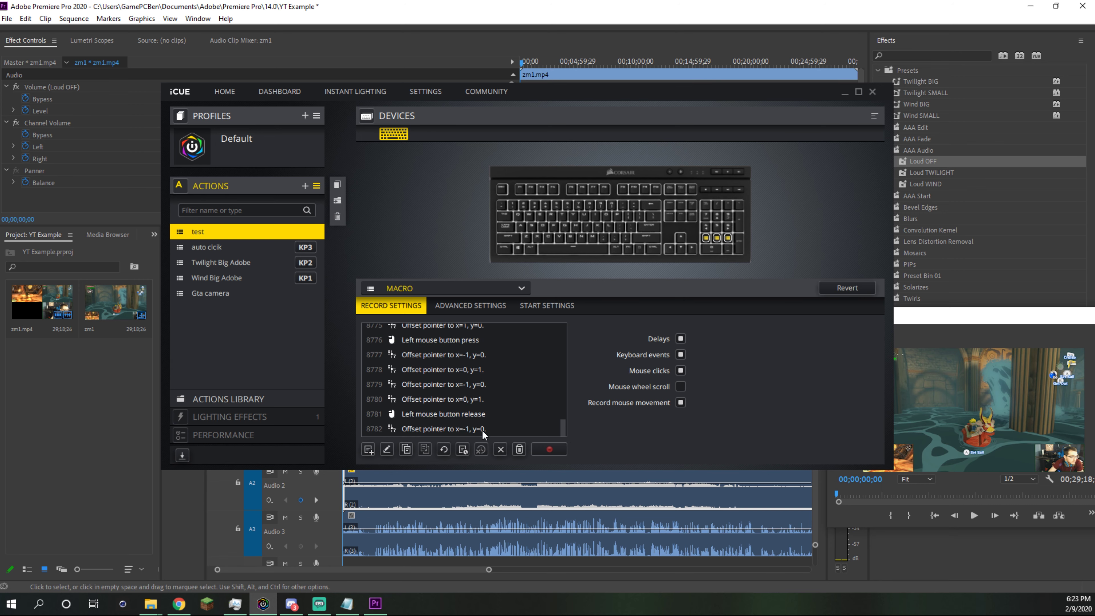
pyautogui.keyDown('shift'); pyautogui.click(473, 429); pyautogui.keyUp('shift')
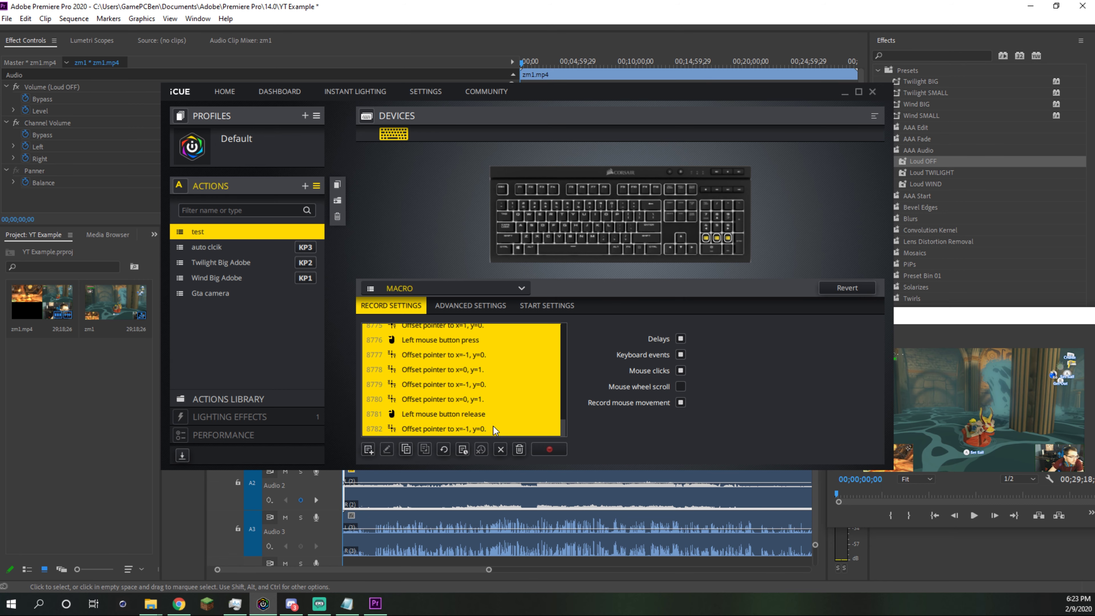
pyautogui.press('Delete')
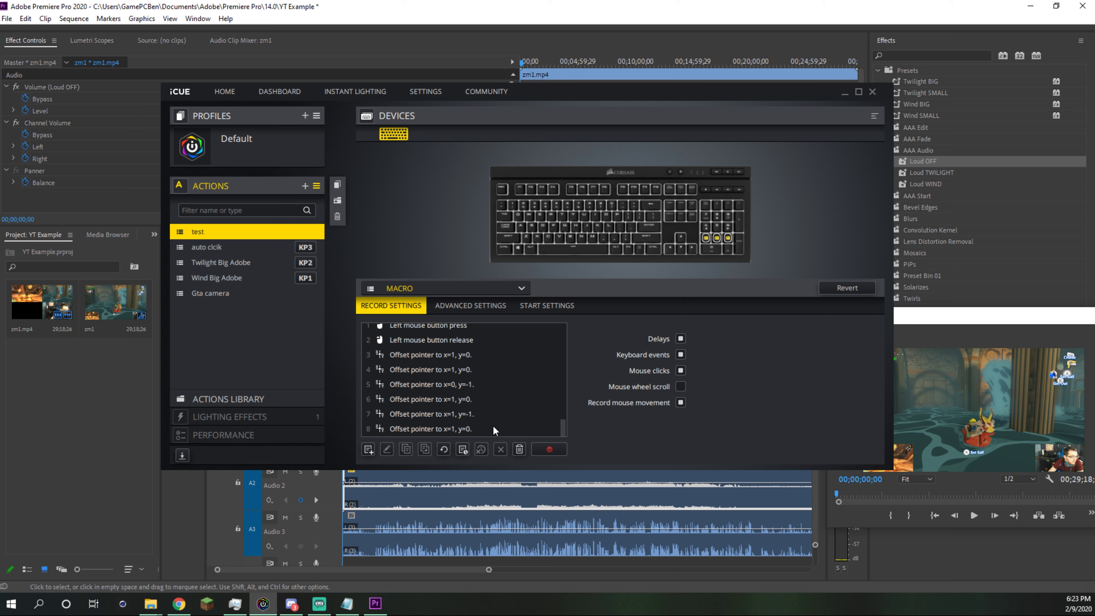
pyautogui.scroll(-2, 534, 408)
pyautogui.moveTo(560, 339); pyautogui.dragTo(574, 438)
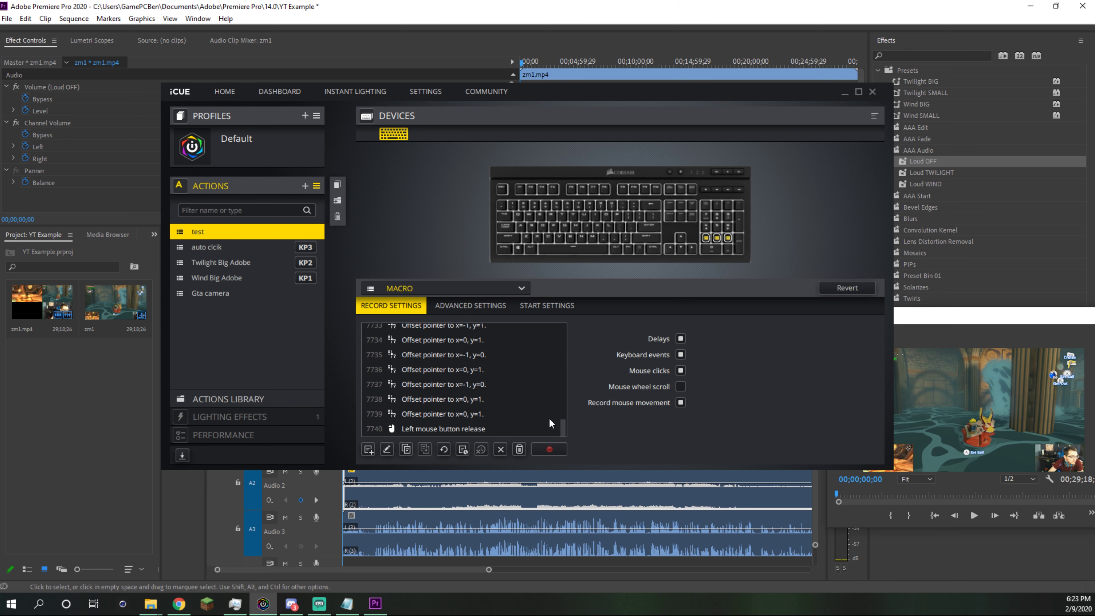
# Step: Open the constant delay setting for the "test" macro's recorded events
pyautogui.click(464, 449)
pyautogui.click(710, 358)
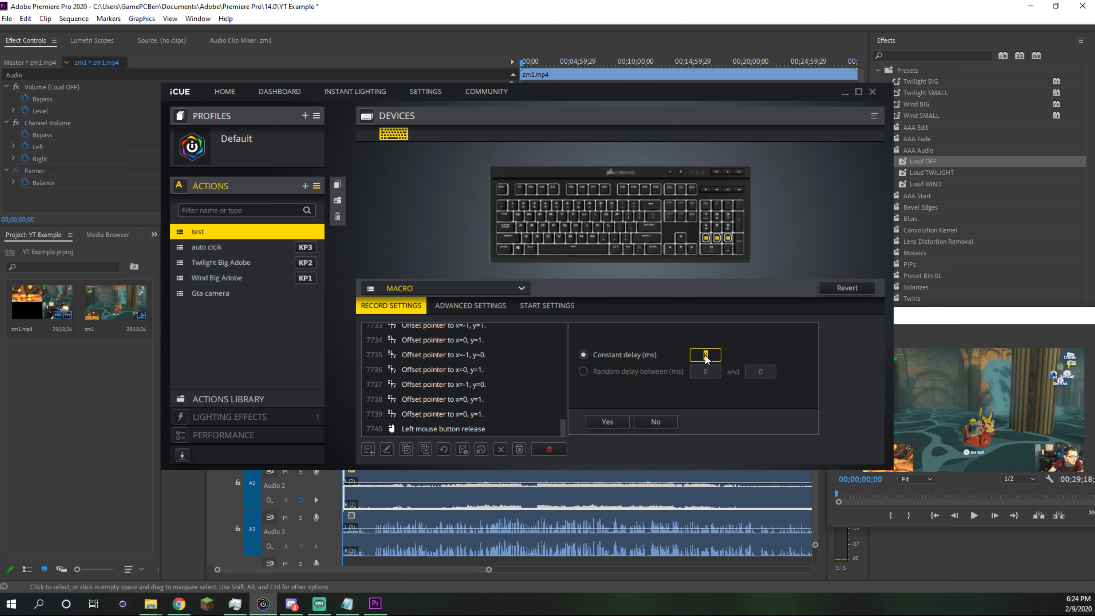
# Step: Switch to Premiere Pro and apply the Loud WIND preset to the Audio 2 clip
pyautogui.click(898, 254)
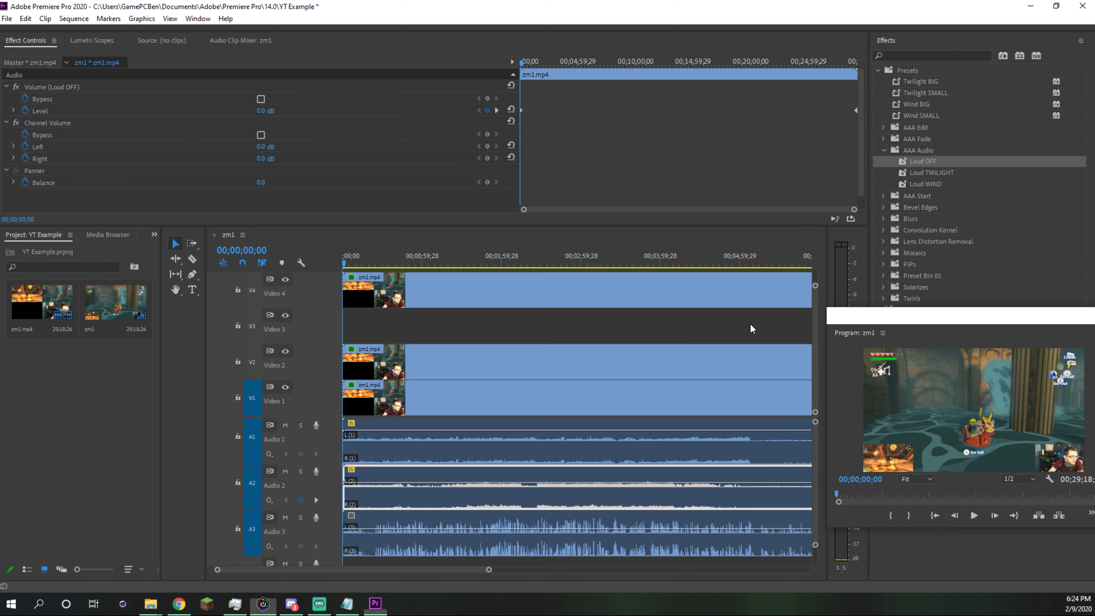
pyautogui.click(751, 328)
pyautogui.moveTo(916, 128); pyautogui.dragTo(704, 327)
pyautogui.click(747, 418)
pyautogui.moveTo(925, 184); pyautogui.dragTo(684, 488)
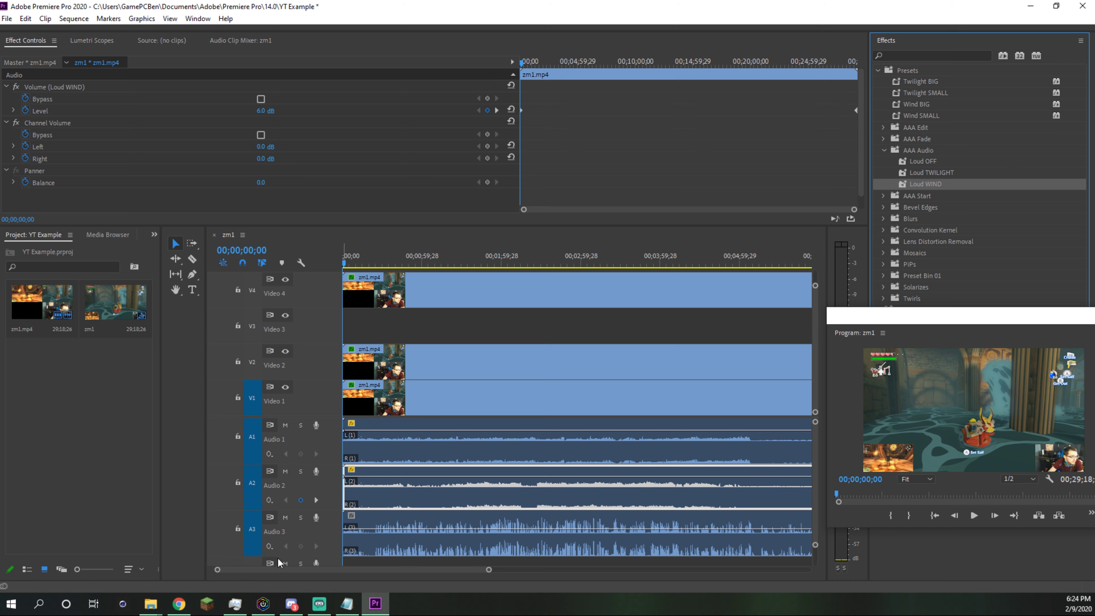
# Step: Return to iCUE and insert a constant 2 ms delay between the macro's events
pyautogui.click(262, 604)
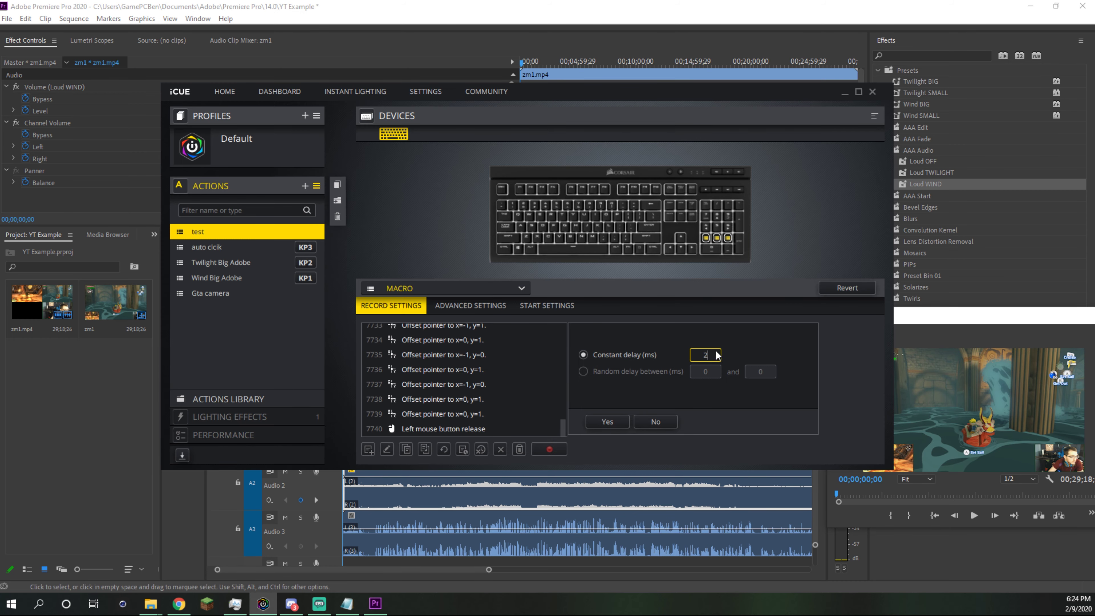
pyautogui.click(605, 425)
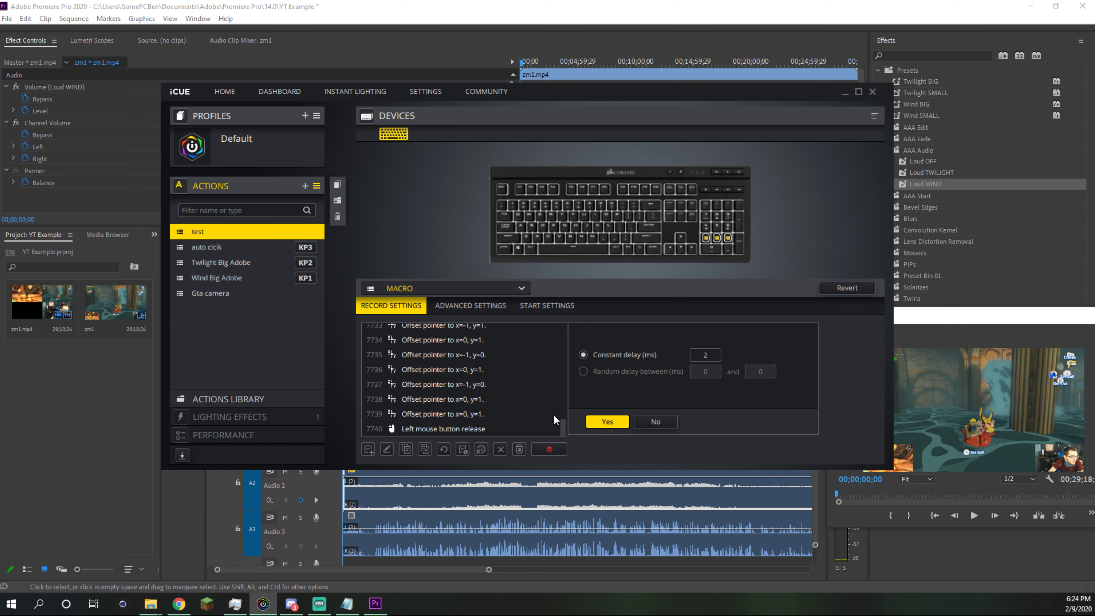
# Step: Check the "test" macro's event list from start to end and assign the macro to numpad key 4
pyautogui.moveTo(561, 393); pyautogui.dragTo(573, 342)
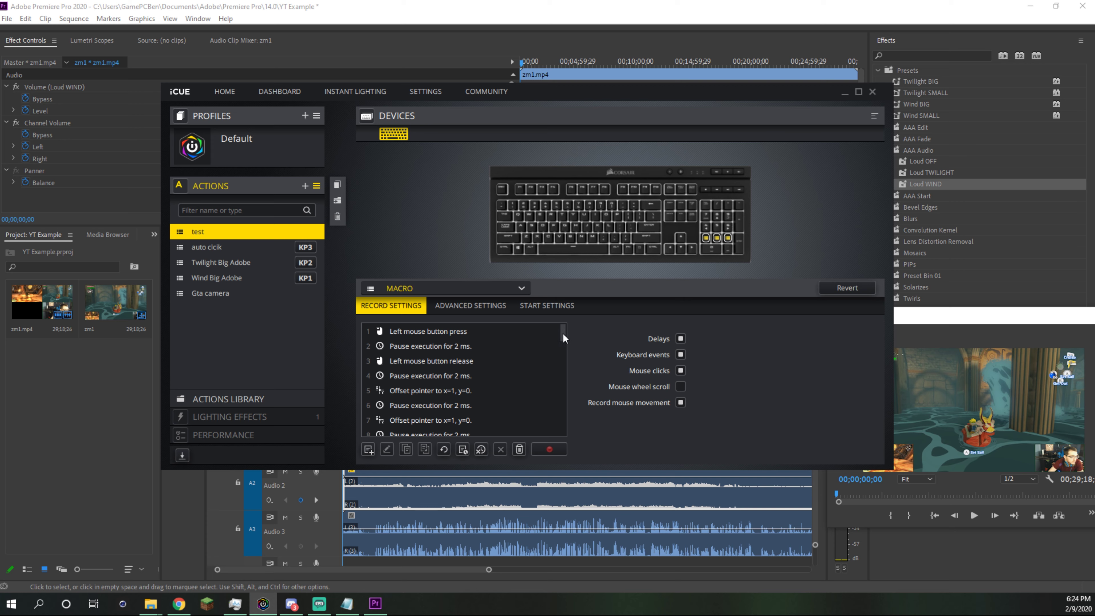
pyautogui.moveTo(563, 333); pyautogui.dragTo(565, 438)
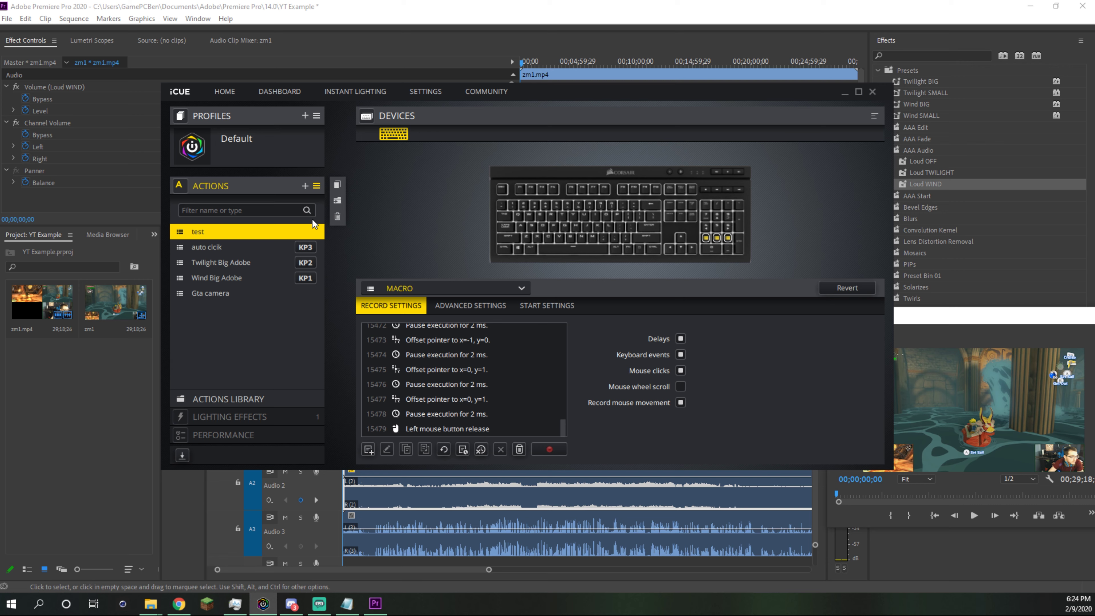
pyautogui.click(704, 231)
# Step: Switch to Premiere Pro and check which motion presets the Video 1 and Video 2 clips carry
pyautogui.click(96, 385)
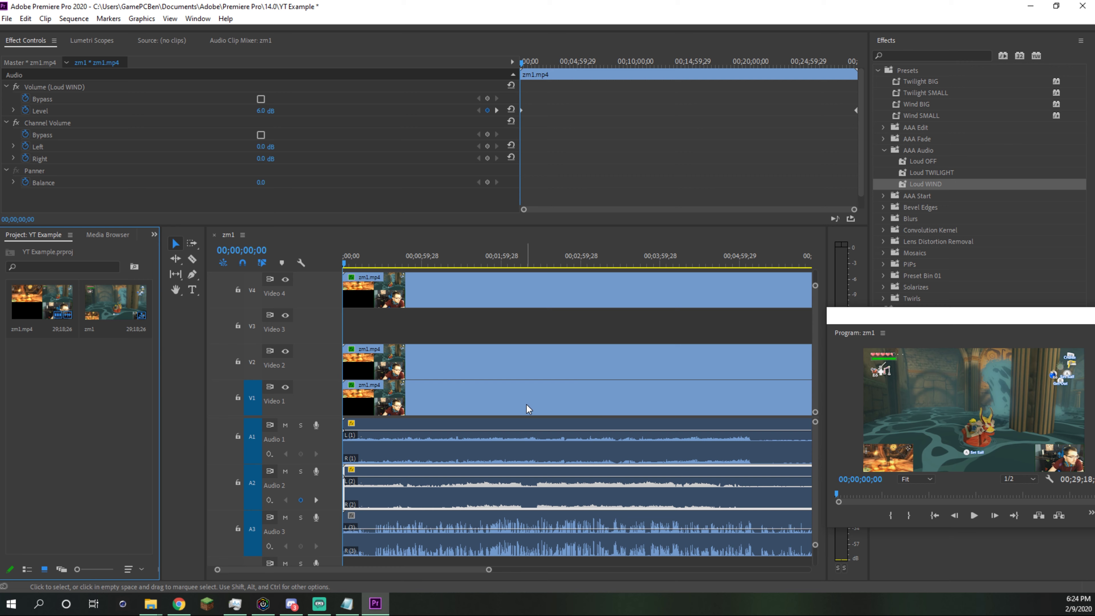
pyautogui.click(549, 406)
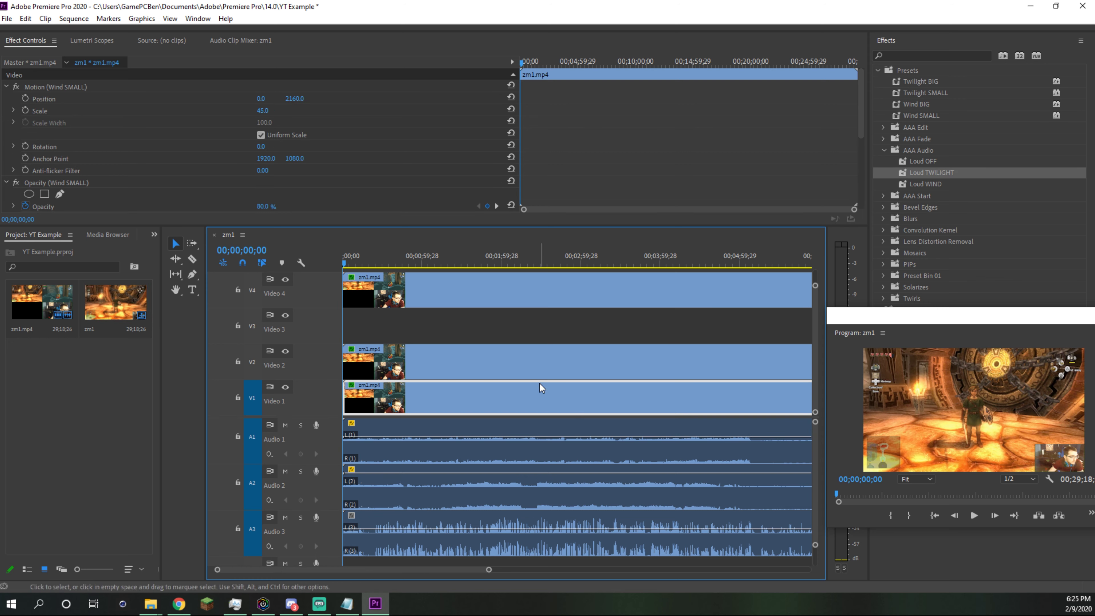
pyautogui.click(556, 366)
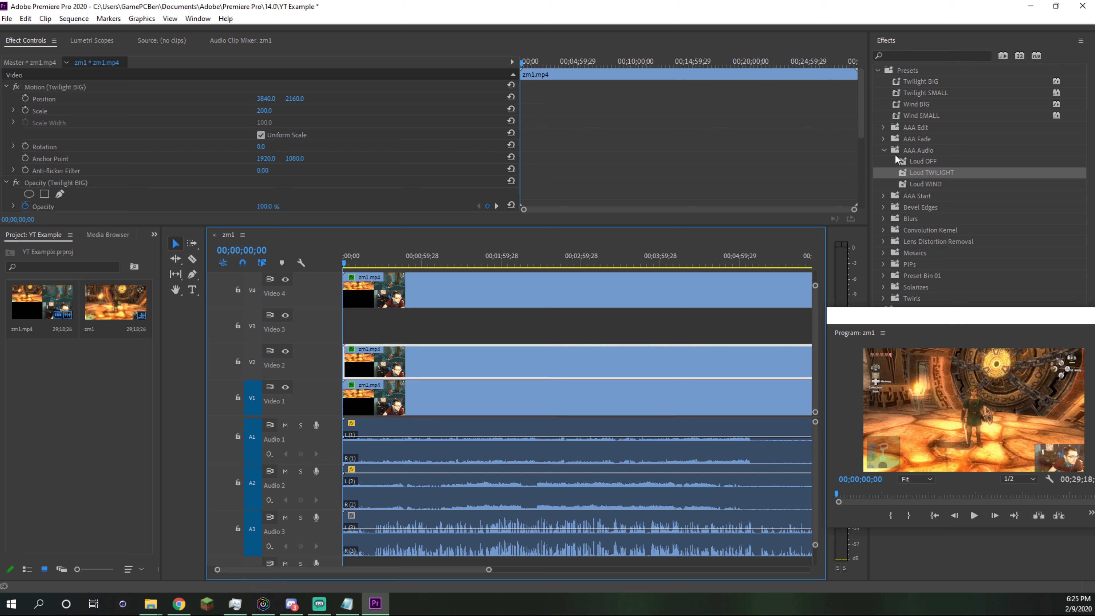
# Step: Apply the Twilight SMALL preset to the Video 2 clip and the Wind BIG preset to the Video 1 clip
pyautogui.moveTo(973, 94); pyautogui.dragTo(559, 364)
pyautogui.click(561, 391)
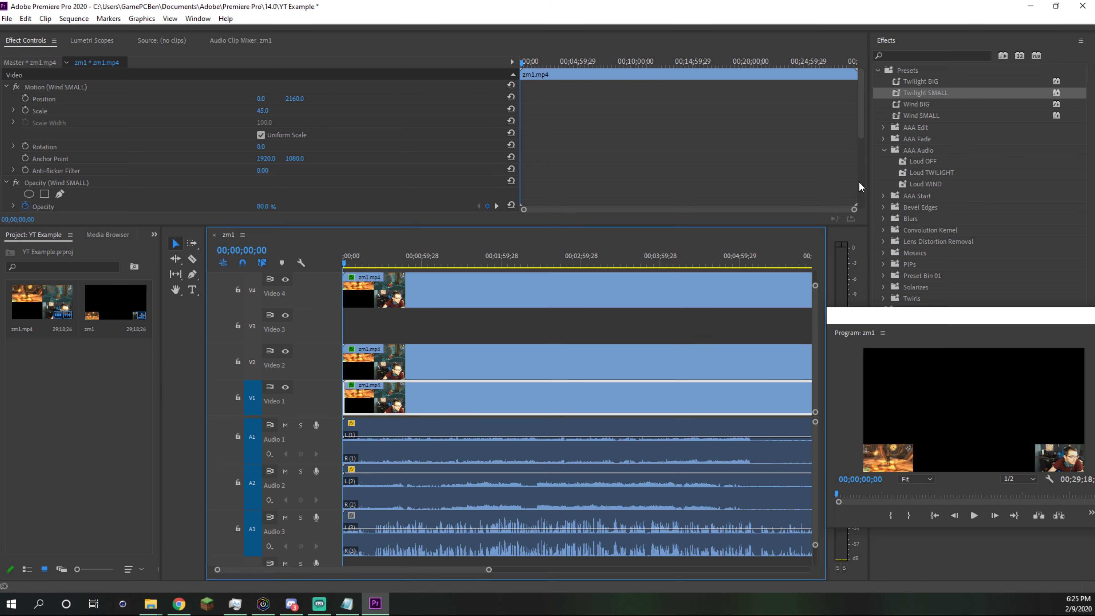
pyautogui.moveTo(948, 107); pyautogui.dragTo(547, 405)
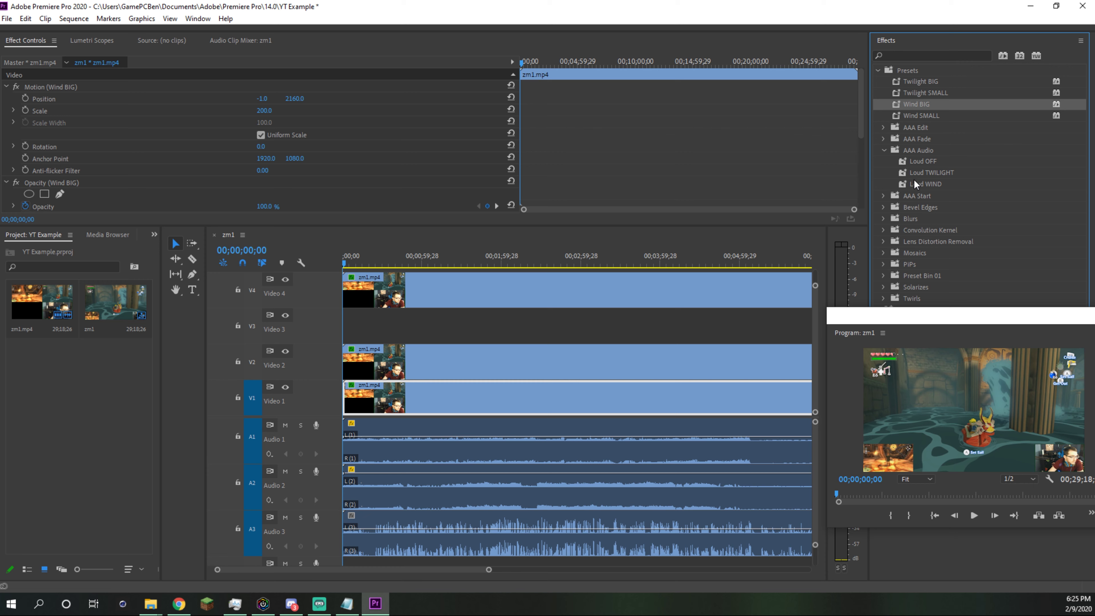
# Step: Apply Loud WIND to the Audio 1 clip, and Loud TWILIGHT followed by Loud OFF to the Audio 2 clip
pyautogui.moveTo(932, 183); pyautogui.dragTo(556, 447)
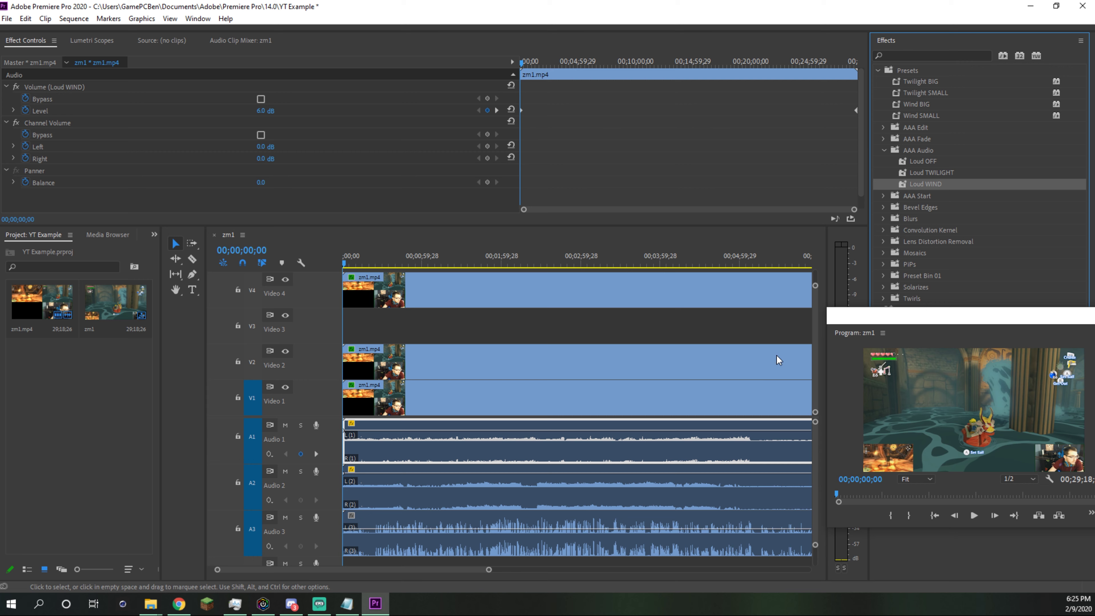
pyautogui.click(954, 174)
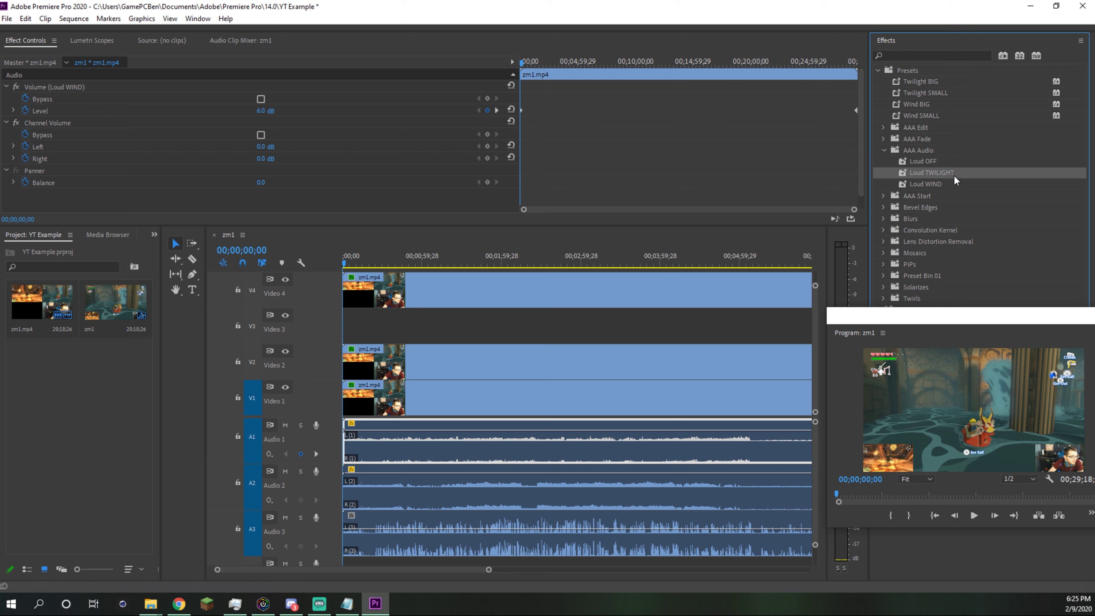
pyautogui.moveTo(896, 214); pyautogui.dragTo(570, 474)
pyautogui.click(564, 481)
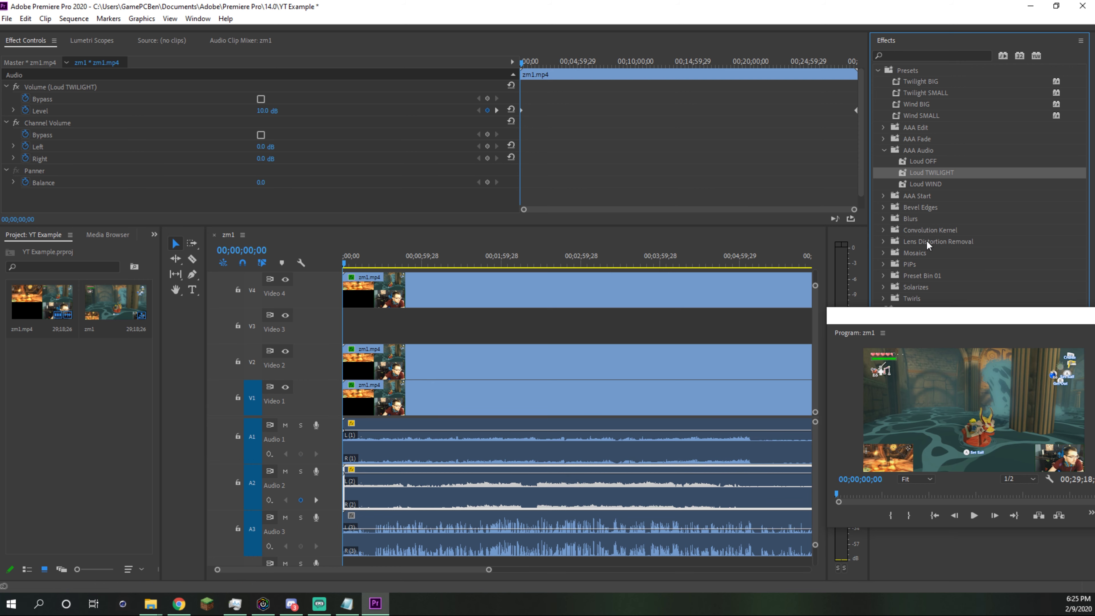
pyautogui.moveTo(973, 164); pyautogui.dragTo(560, 499)
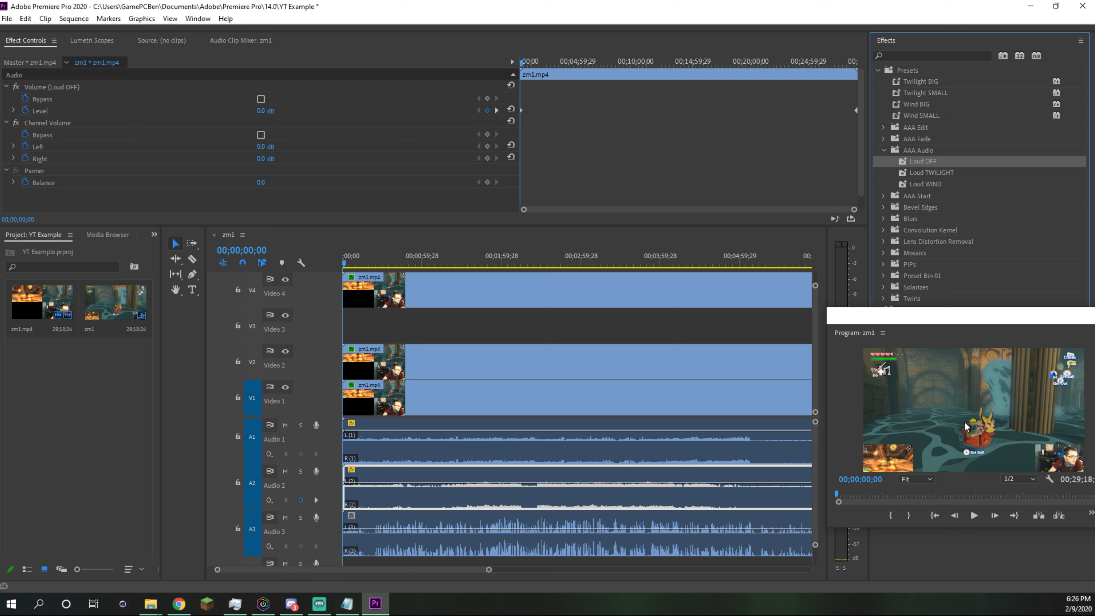
# Step: Move the Video 1 clip up to the empty Video 3 track
pyautogui.click(580, 403)
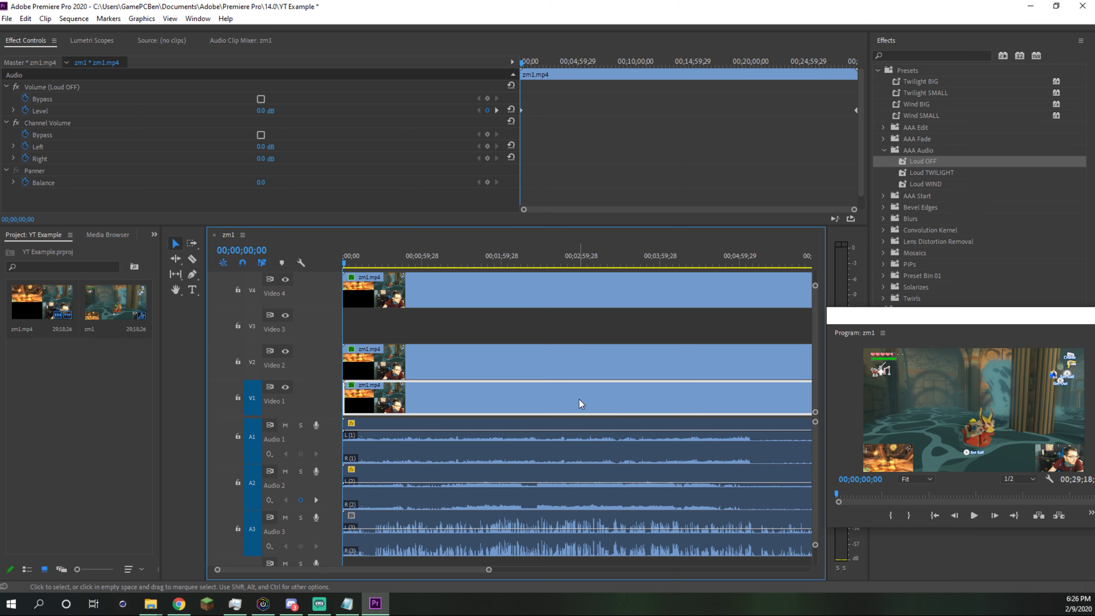
pyautogui.moveTo(580, 404); pyautogui.dragTo(574, 341)
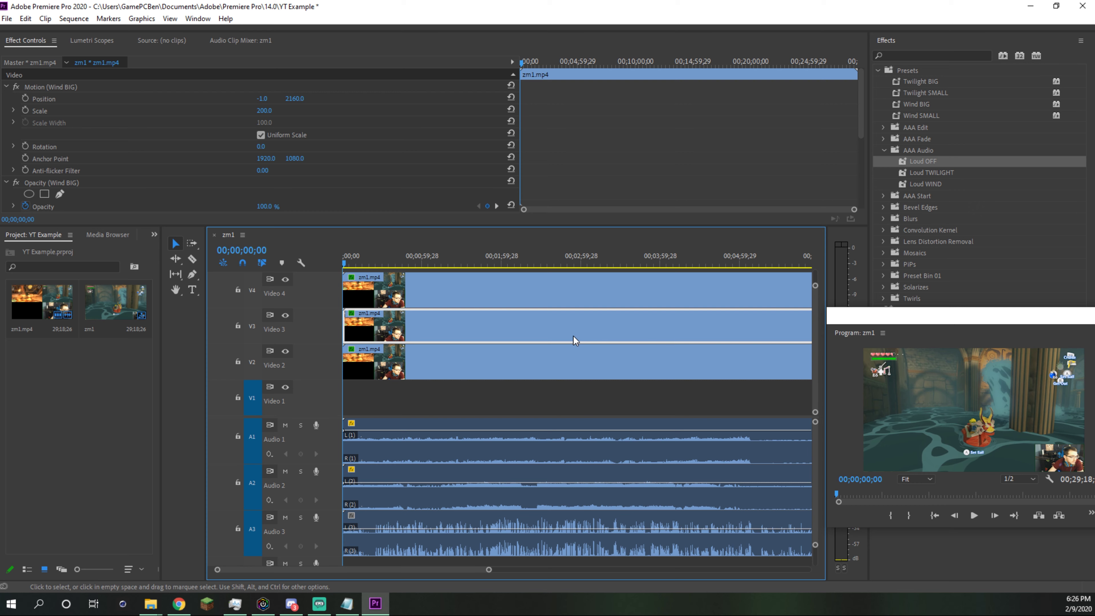
# Step: Apply Twilight BIG to the Video 2 clip, Wind SMALL to the Video 3 clip and Loud WIND to the Audio 2 clip
pyautogui.click(570, 365)
pyautogui.click(921, 115)
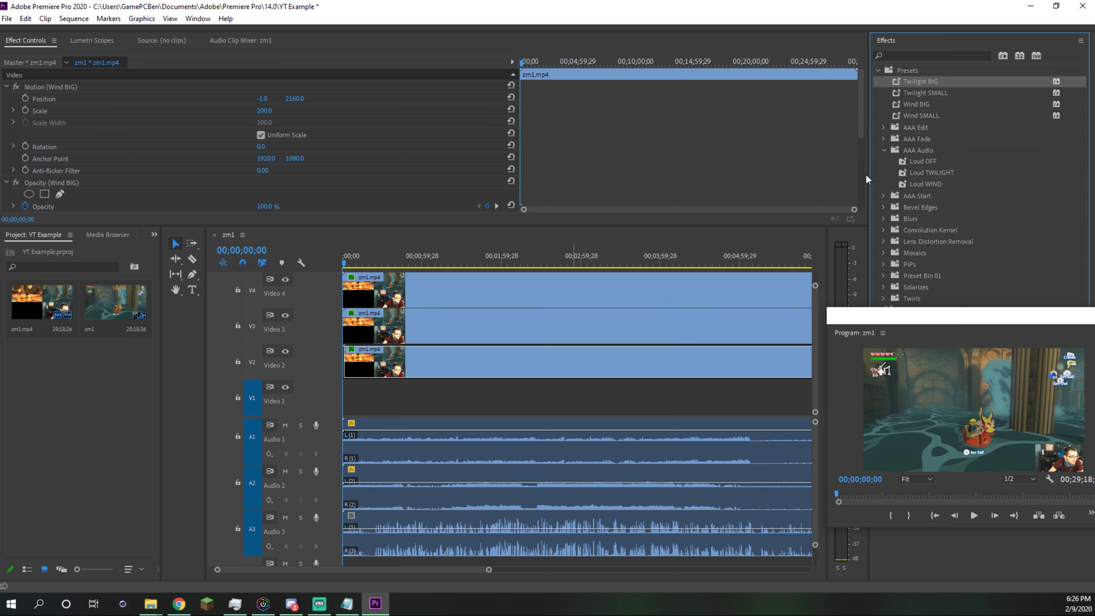
pyautogui.moveTo(926, 183); pyautogui.dragTo(571, 482)
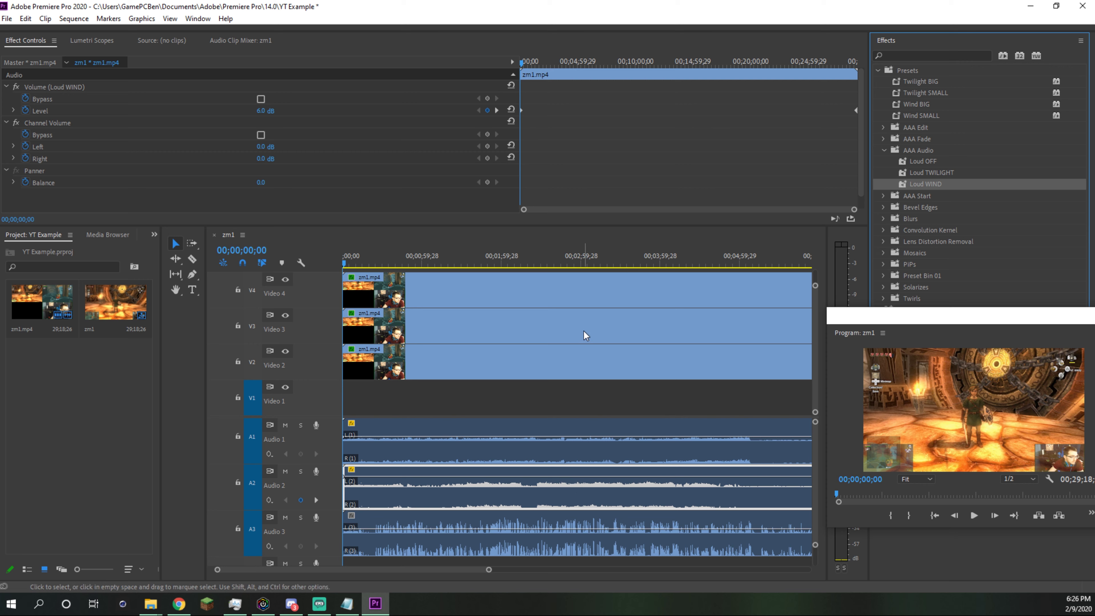
# Step: Move the Video 3 clip back down to the Video 1 track
pyautogui.moveTo(584, 335); pyautogui.dragTo(586, 340)
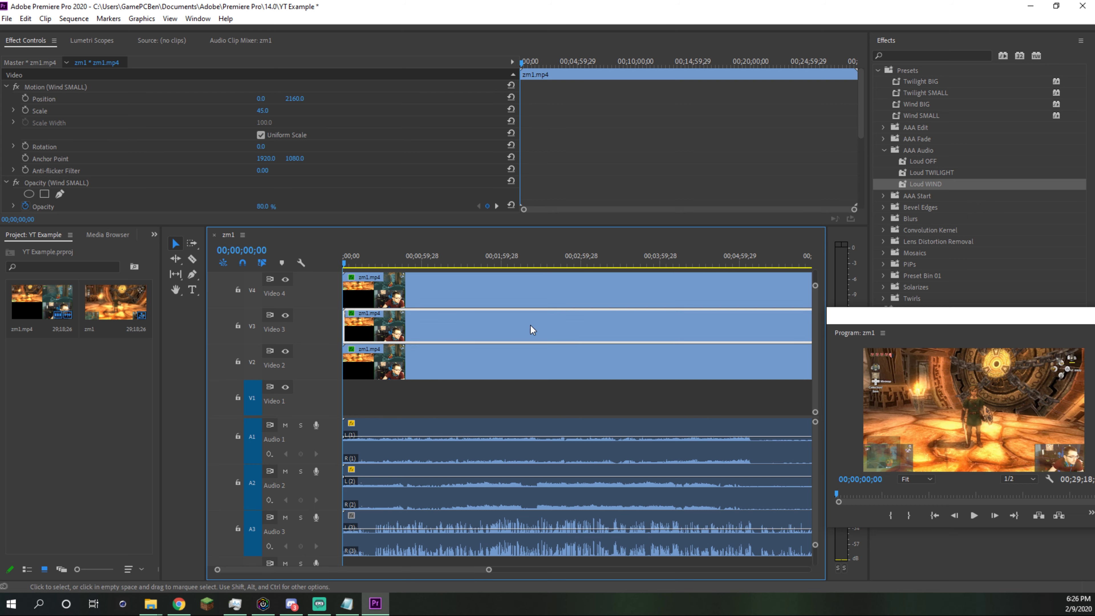
pyautogui.moveTo(566, 335); pyautogui.dragTo(558, 410)
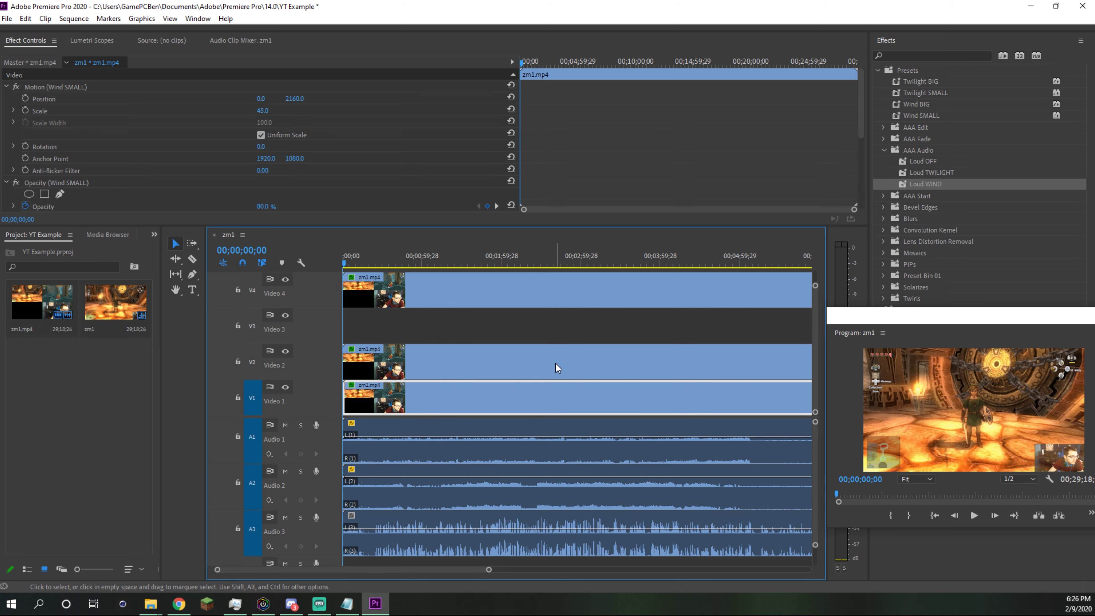
# Step: Undo the last timeline change and switch back to iCUE
pyautogui.hotkey('ctrl', 'z')
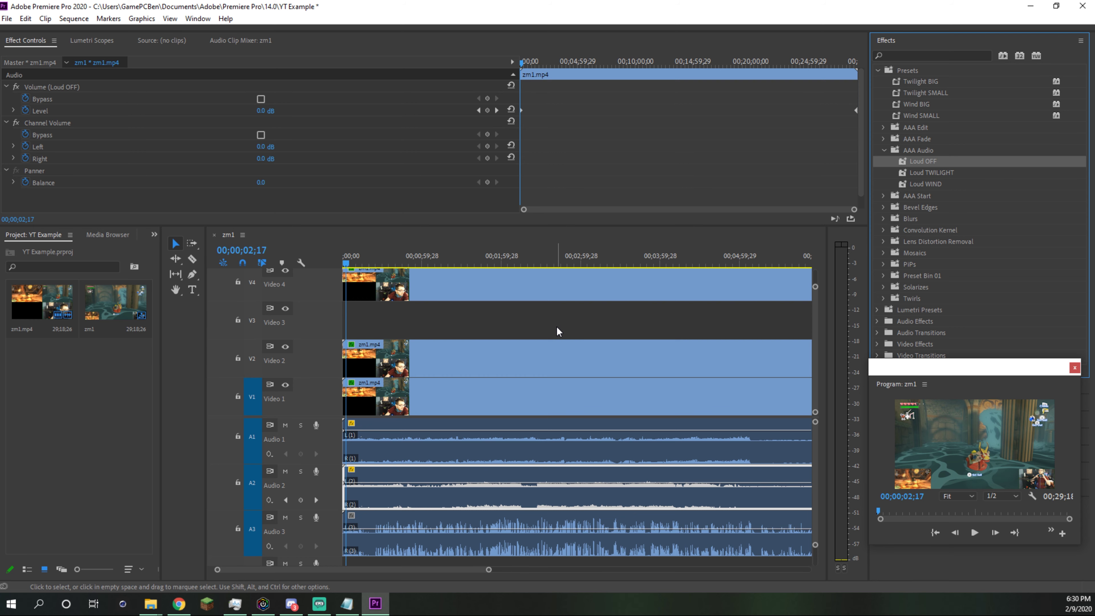
pyautogui.click(263, 604)
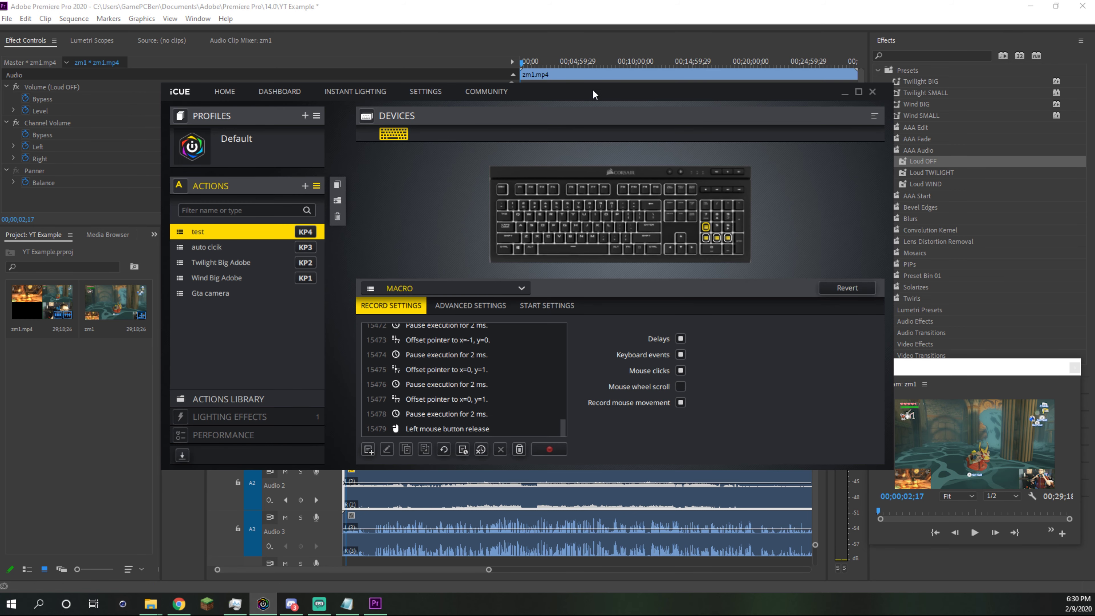